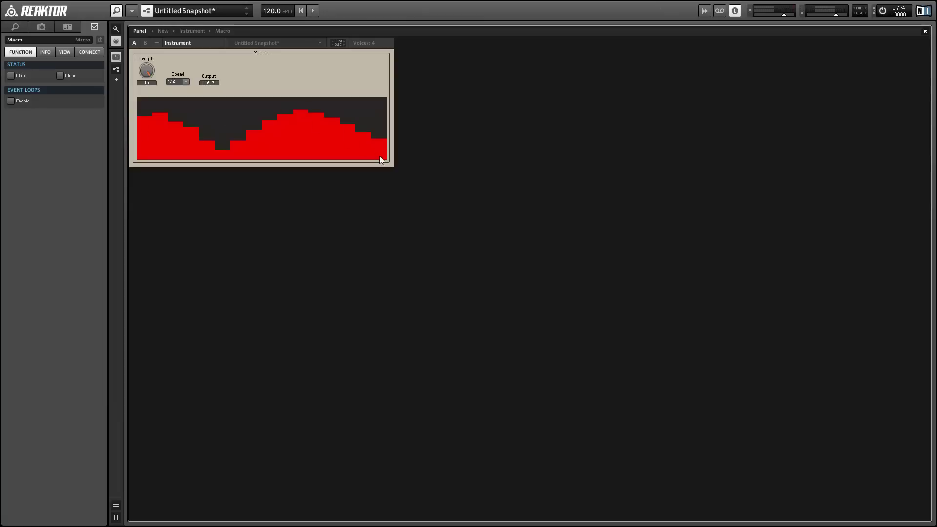
Redraw the last three and steps 2–6 of the red multi-slider, then view the Macro structure
{"action": "mouse_move", "coordinate": [381, 160]}
{"action": "left_mouse_down"}
{"action": "mouse_move", "coordinate": [340, 135]}
{"action": "mouse_move", "coordinate": [323, 113]}
{"action": "left_mouse_up"}
{"action": "mouse_move", "coordinate": [216, 155]}
{"action": "left_mouse_down"}
{"action": "mouse_move", "coordinate": [193, 101]}
{"action": "mouse_move", "coordinate": [128, 137]}
{"action": "mouse_move", "coordinate": [153, 111]}
{"action": "mouse_move", "coordinate": [194, 95]}
{"action": "mouse_move", "coordinate": [254, 149]}
{"action": "mouse_move", "coordinate": [311, 102]}
{"action": "mouse_move", "coordinate": [334, 116]}
{"action": "left_mouse_up"}
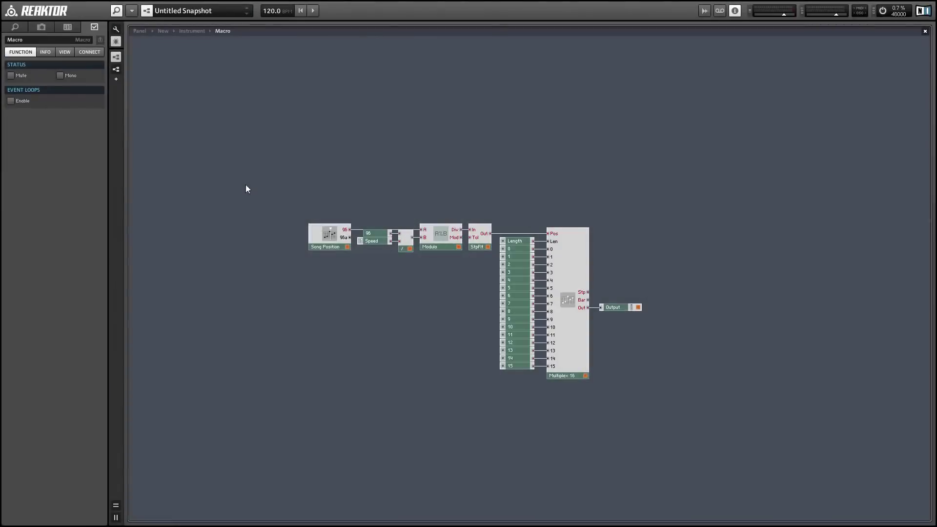
{"action": "left_click_drag", "start_coordinate": [259, 191], "coordinate": [130, 47]}
{"action": "left_click", "coordinate": [602, 365]}
Add a Start/Stop module and a Value module, wiring Start/Stop's Rst output into Value's Trig
{"action": "left_click_drag", "start_coordinate": [574, 332], "coordinate": [677, 291]}
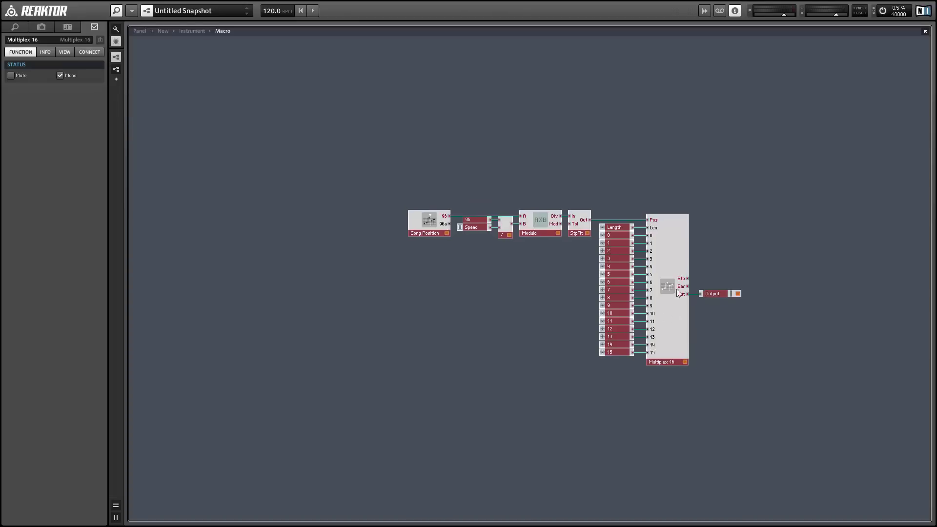
{"action": "right_click", "coordinate": [457, 105]}
{"action": "mouse_move", "coordinate": [498, 105]}
{"action": "mouse_move", "coordinate": [608, 123]}
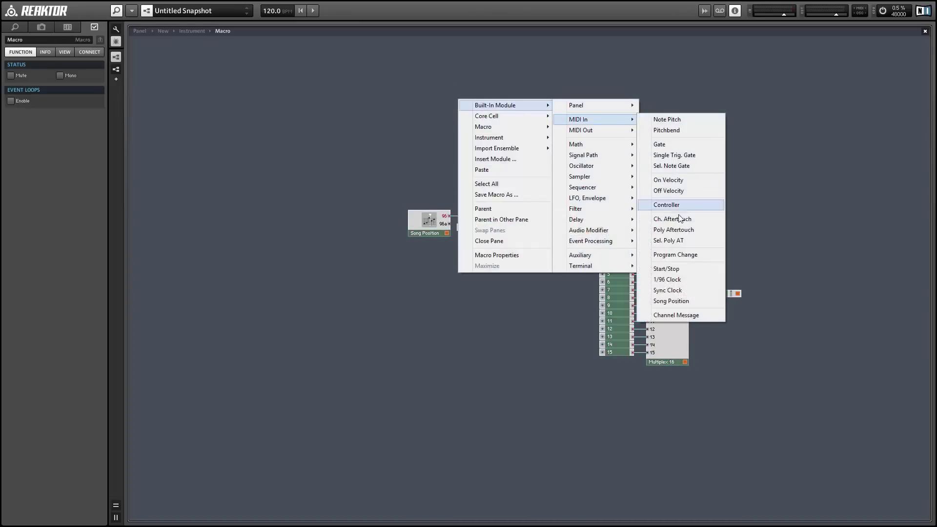
{"action": "left_click", "coordinate": [674, 269]}
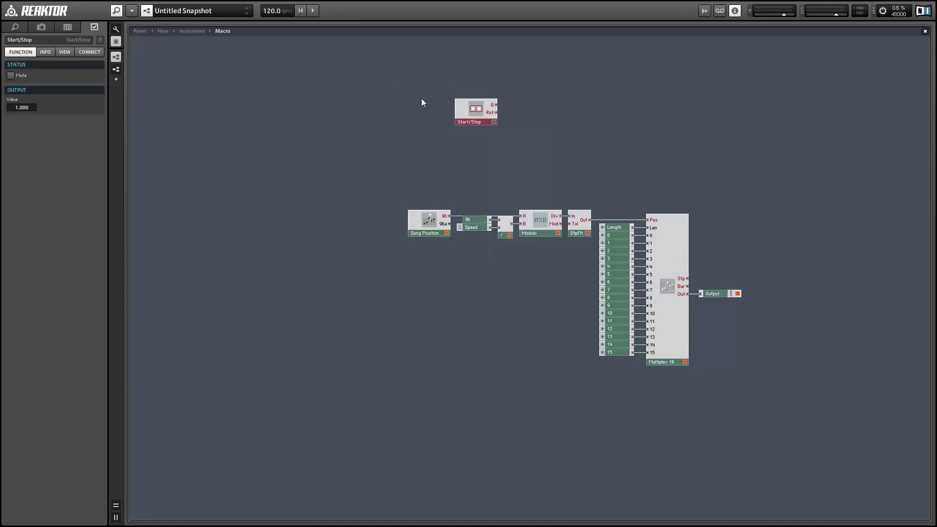
{"action": "right_click", "coordinate": [539, 96]}
{"action": "mouse_move", "coordinate": [554, 102]}
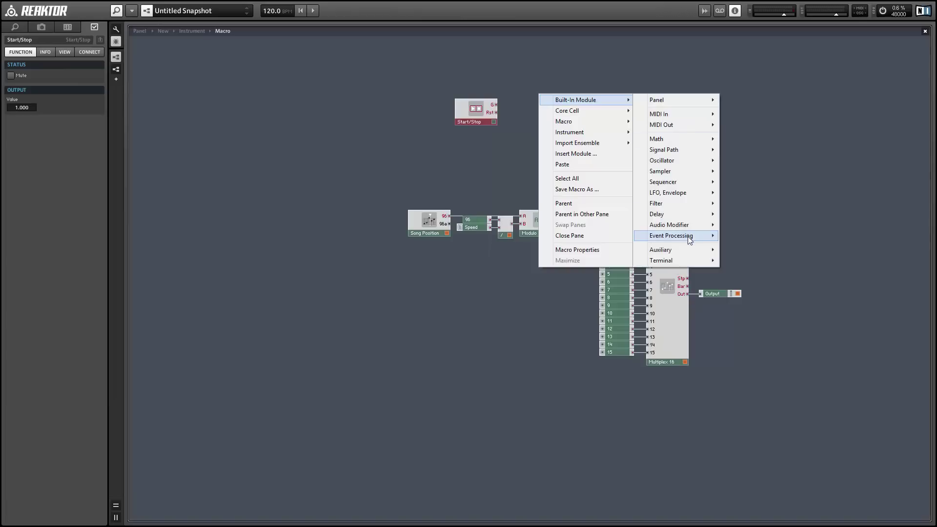
{"action": "mouse_move", "coordinate": [688, 236]}
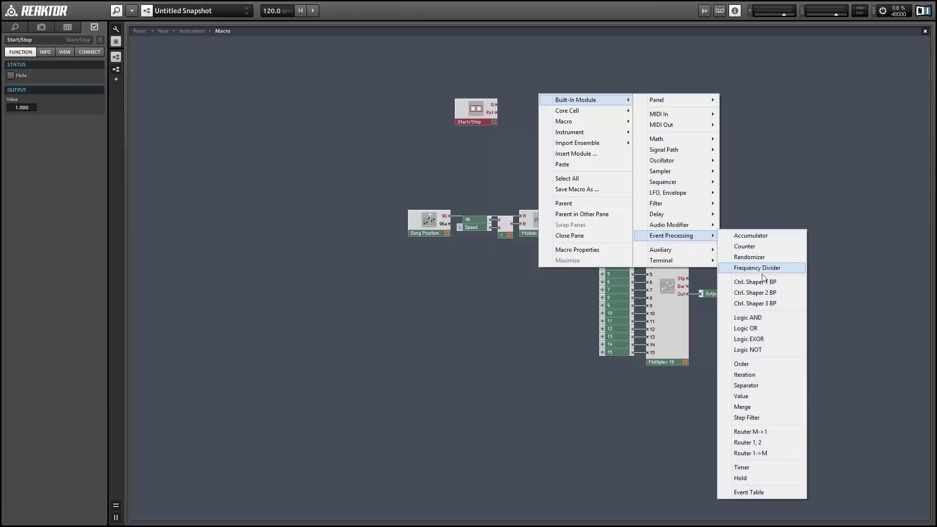
{"action": "left_click", "coordinate": [764, 398]}
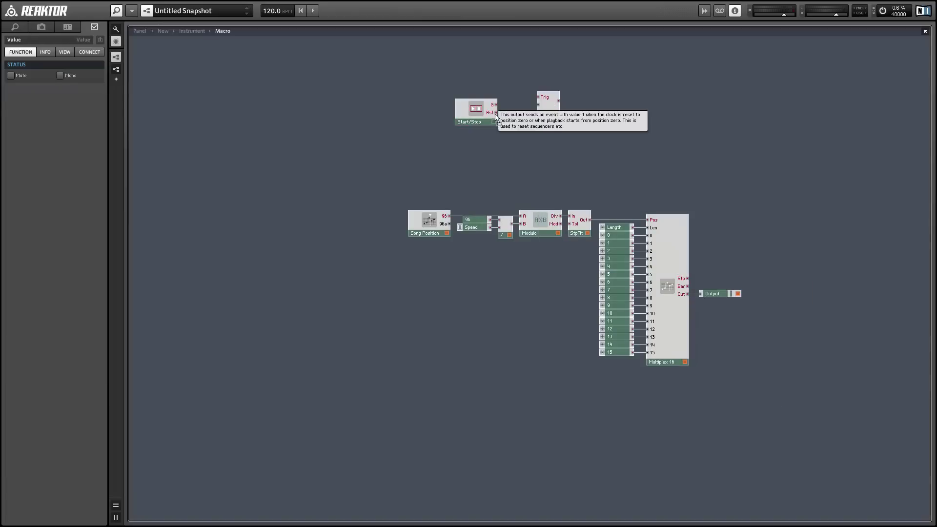
{"action": "left_click_drag", "start_coordinate": [496, 112], "coordinate": [538, 97]}
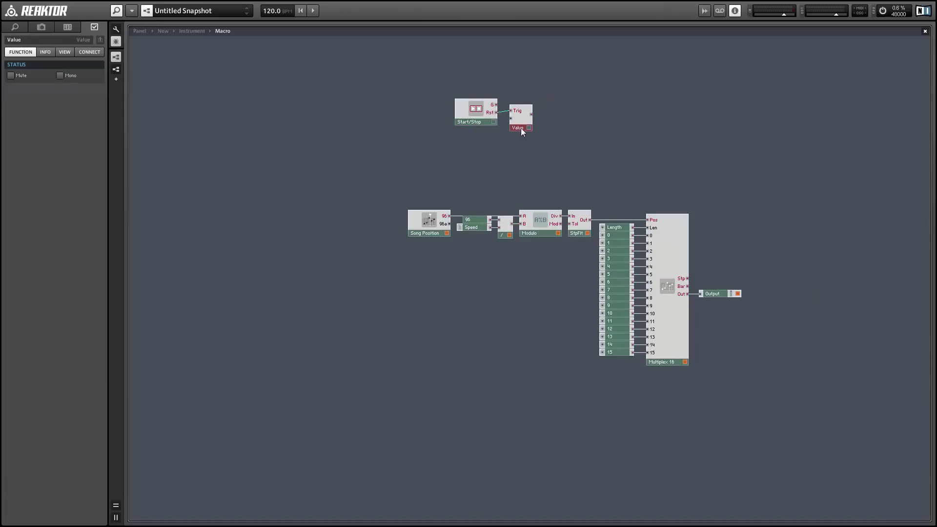
Add a two-input Merge fed by Value and StpFlt, driving Multiplex 16's Pos input
{"action": "right_click", "coordinate": [605, 154]}
{"action": "mouse_move", "coordinate": [649, 160]}
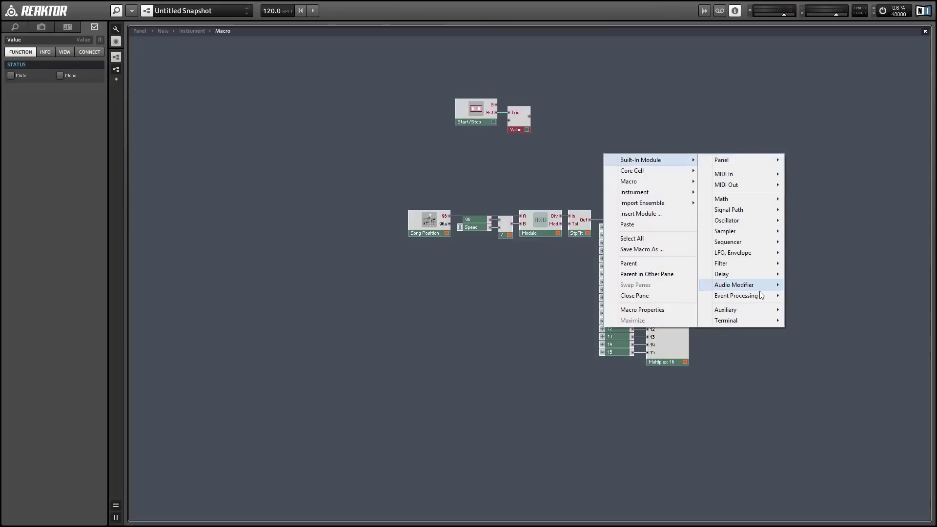
{"action": "mouse_move", "coordinate": [742, 295]}
{"action": "left_click", "coordinate": [808, 210]}
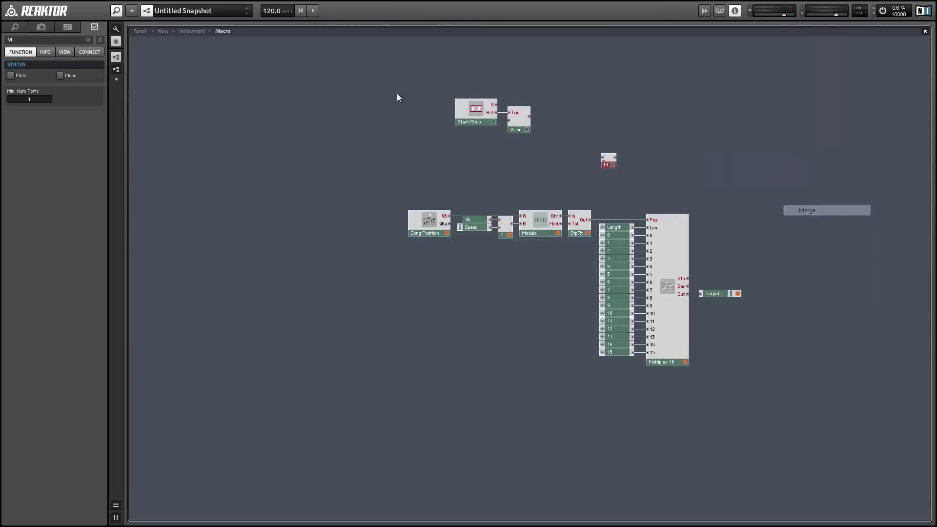
{"action": "left_click_drag", "start_coordinate": [45, 97], "coordinate": [45, 94]}
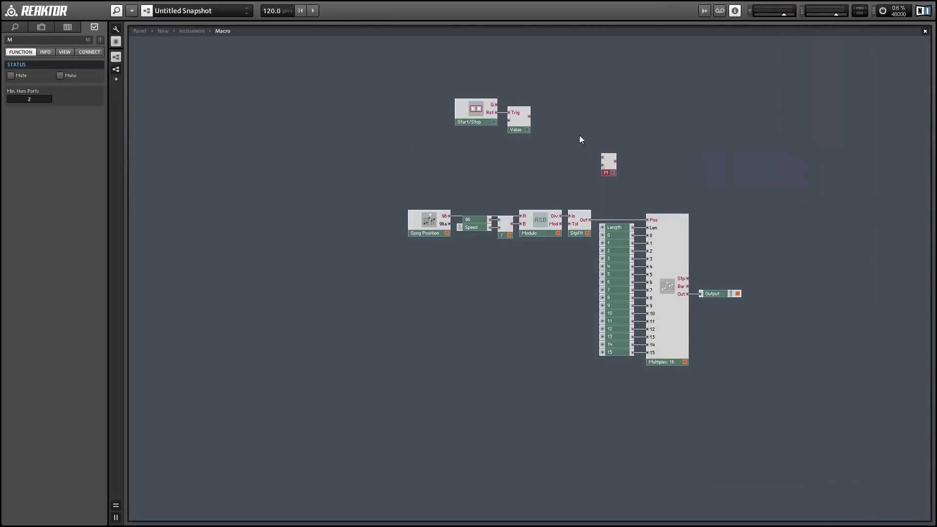
{"action": "left_click_drag", "start_coordinate": [530, 116], "coordinate": [604, 157]}
{"action": "left_click_drag", "start_coordinate": [408, 179], "coordinate": [536, 233]}
{"action": "left_click_drag", "start_coordinate": [615, 161], "coordinate": [651, 221]}
{"action": "left_click_drag", "start_coordinate": [542, 219], "coordinate": [577, 235]}
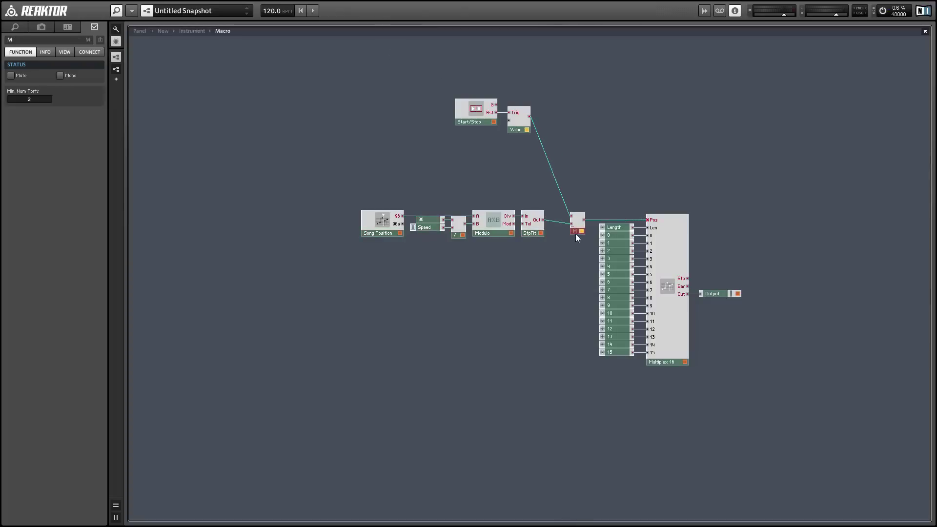
Set the Merge to mono and regroup the timing, Start/Stop and Value modules compactly
{"action": "right_click", "coordinate": [577, 232]}
{"action": "left_click", "coordinate": [591, 238]}
{"action": "left_click_drag", "start_coordinate": [345, 205], "coordinate": [547, 235]}
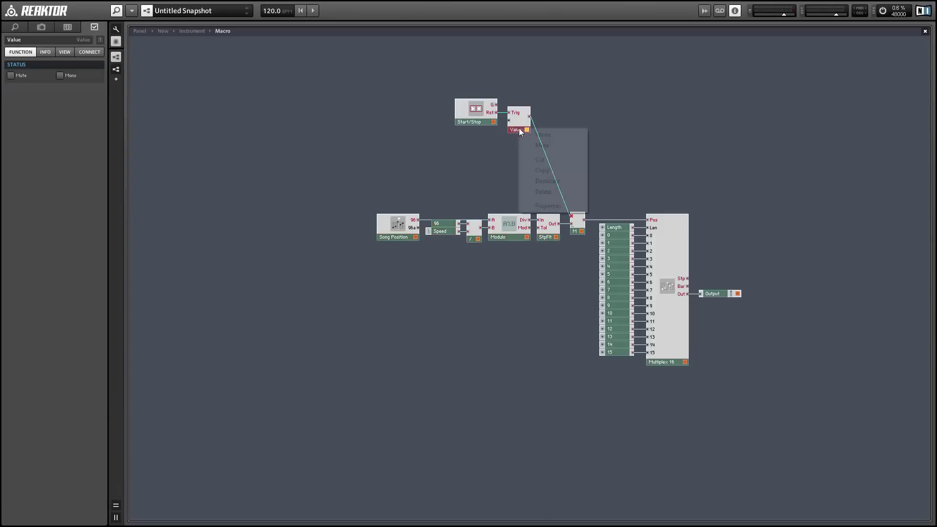
{"action": "left_click_drag", "start_coordinate": [398, 65], "coordinate": [553, 213]}
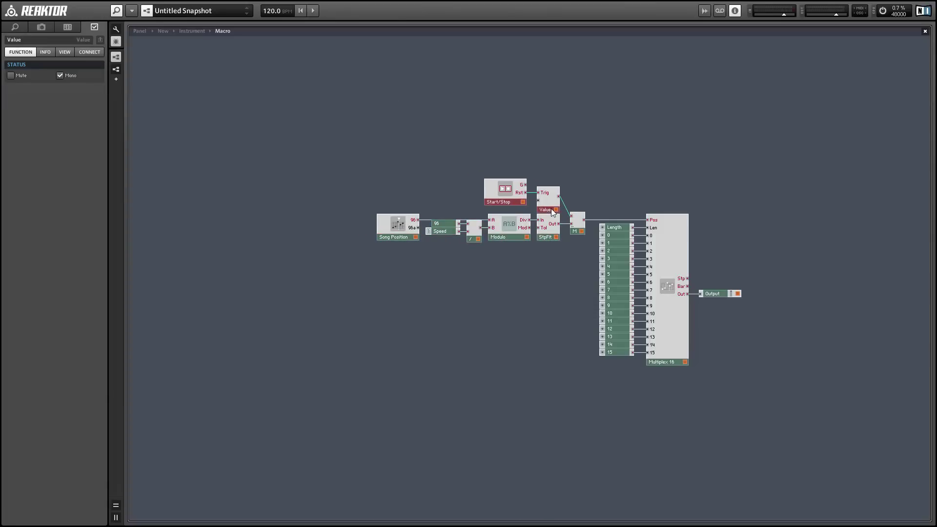
Move the whole structure up and to the right to clear space
{"action": "left_click", "coordinate": [505, 155]}
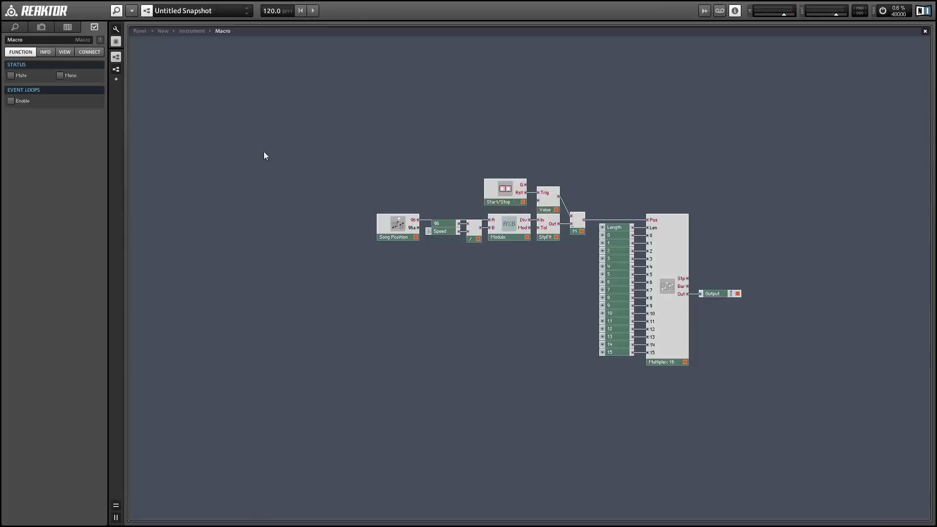
{"action": "left_click_drag", "start_coordinate": [269, 151], "coordinate": [791, 377]}
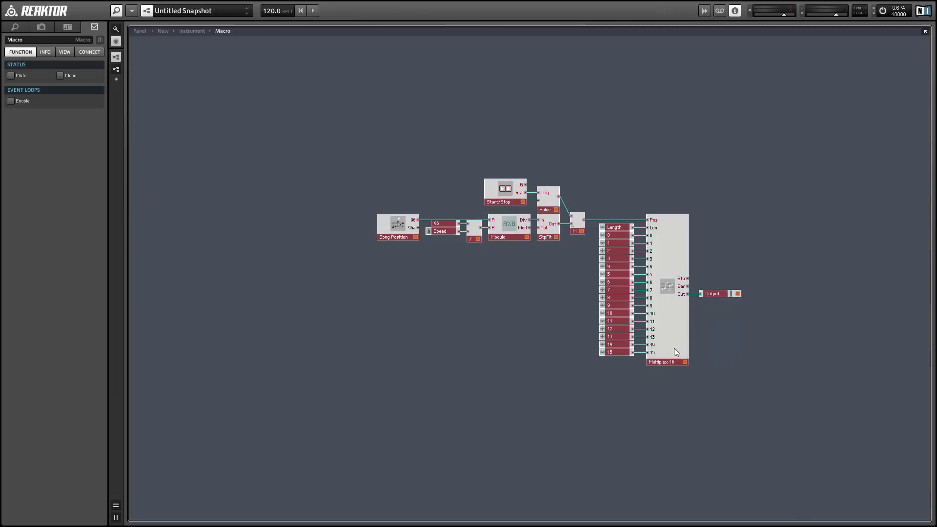
{"action": "left_click_drag", "start_coordinate": [673, 349], "coordinate": [724, 323]}
{"action": "left_click", "coordinate": [297, 291]}
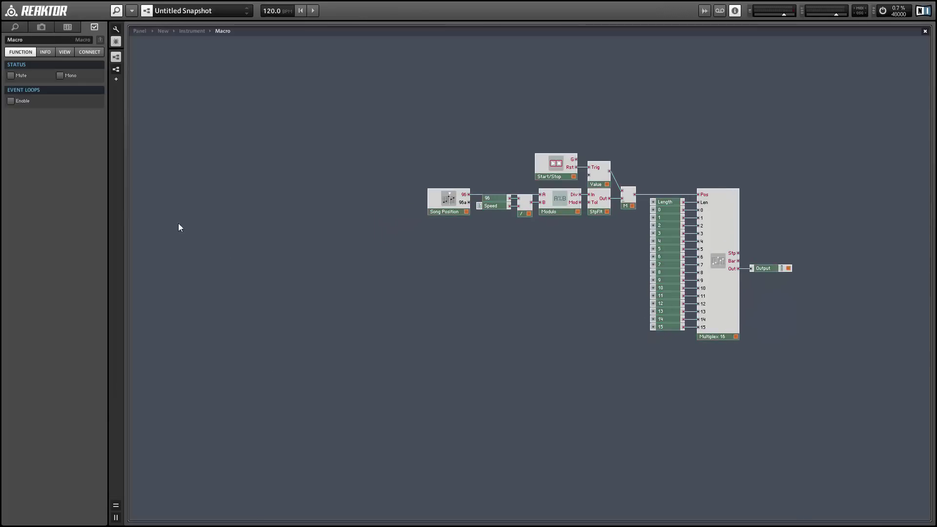
Add a Panel Mouse Area module with X Max 16, Min 1 and Stepsize 1
{"action": "right_click", "coordinate": [189, 238]}
{"action": "mouse_move", "coordinate": [274, 244]}
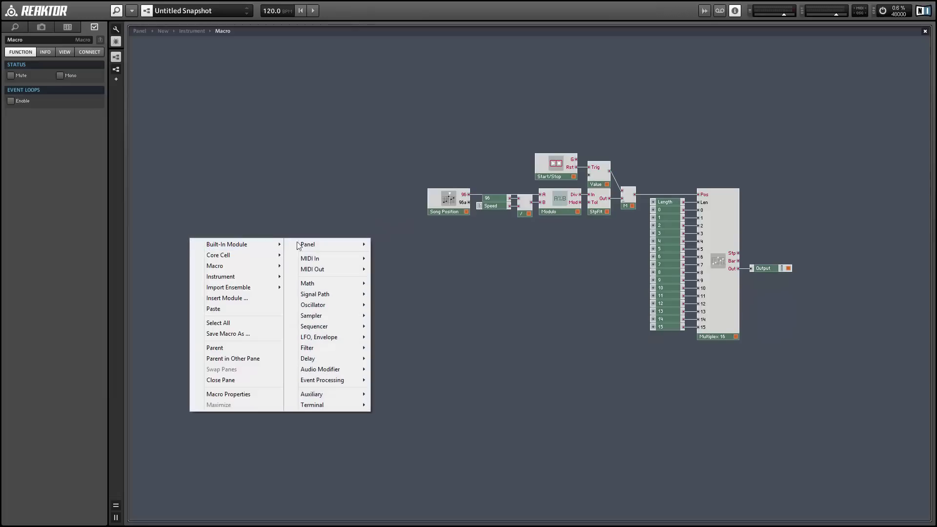
{"action": "mouse_move", "coordinate": [317, 249]}
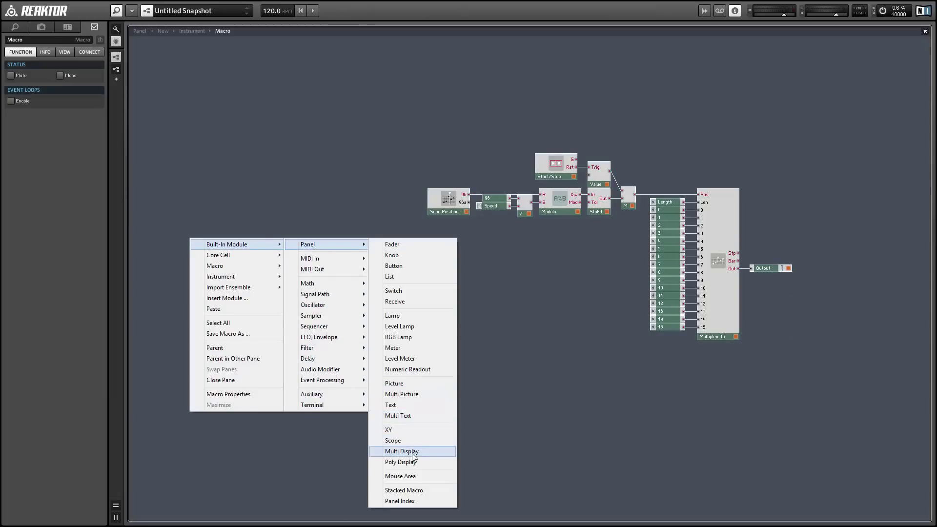
{"action": "left_click", "coordinate": [412, 476]}
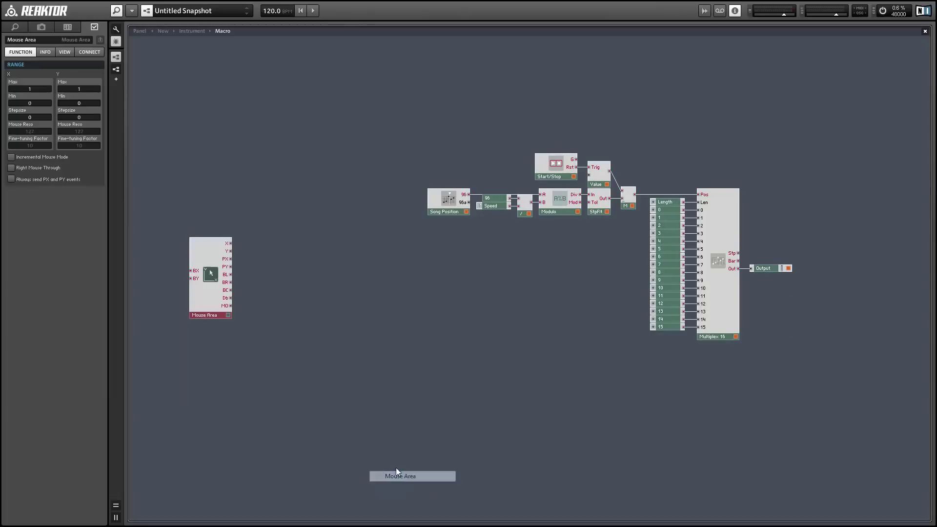
{"action": "left_click", "coordinate": [37, 89]}
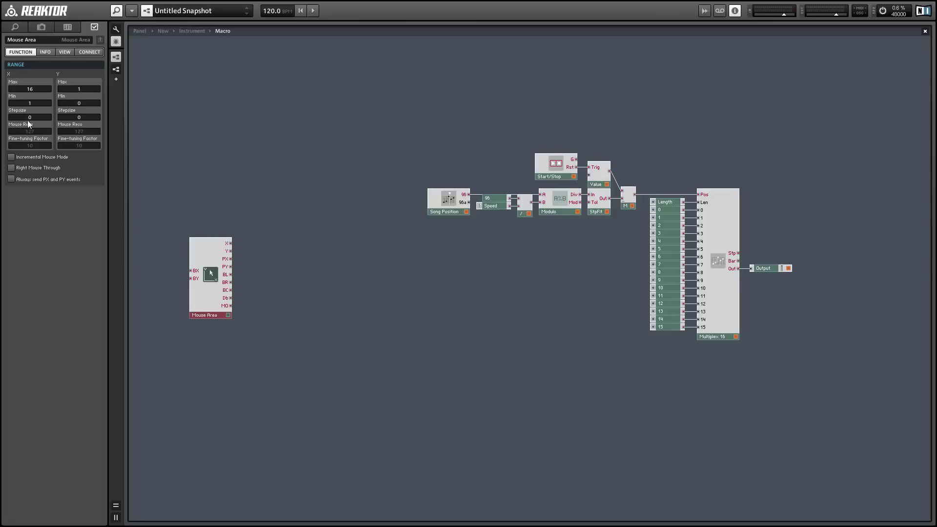
{"action": "left_click_drag", "start_coordinate": [30, 118], "coordinate": [31, 115]}
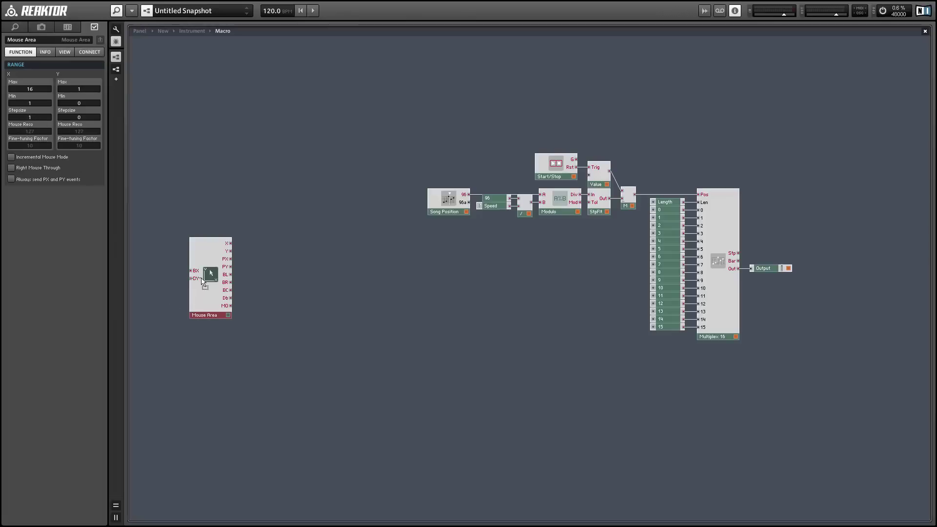
{"action": "left_click_drag", "start_coordinate": [204, 283], "coordinate": [199, 273]}
Add a Multi Display module and arrange it beside the Mouse Area
{"action": "right_click", "coordinate": [313, 195]}
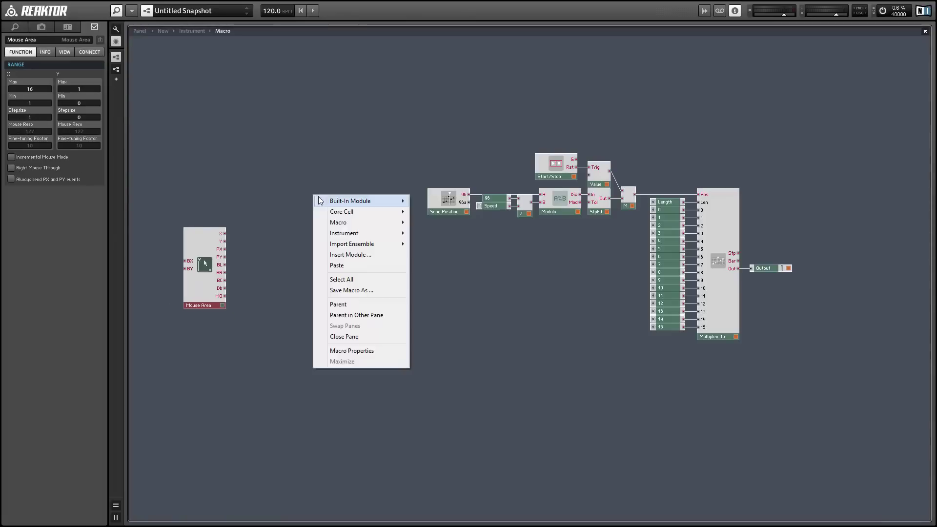
{"action": "mouse_move", "coordinate": [321, 201]}
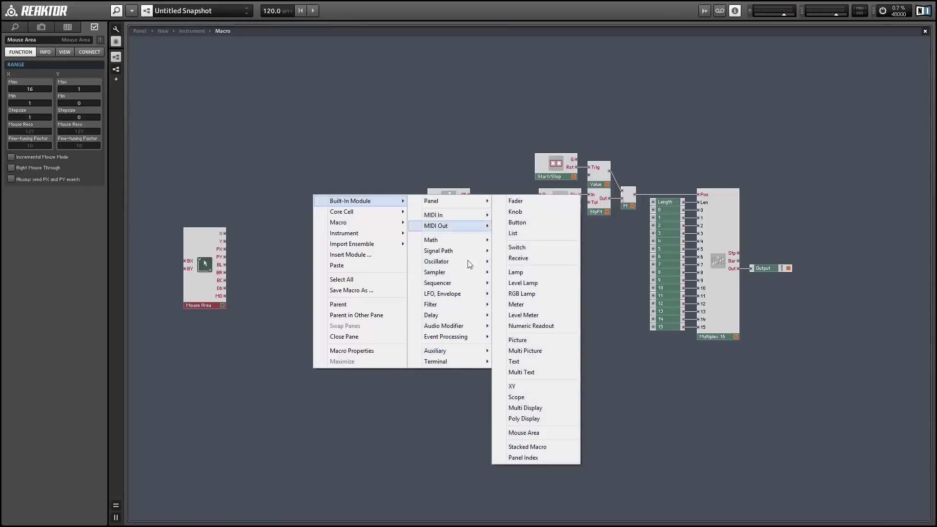
{"action": "mouse_move", "coordinate": [449, 200]}
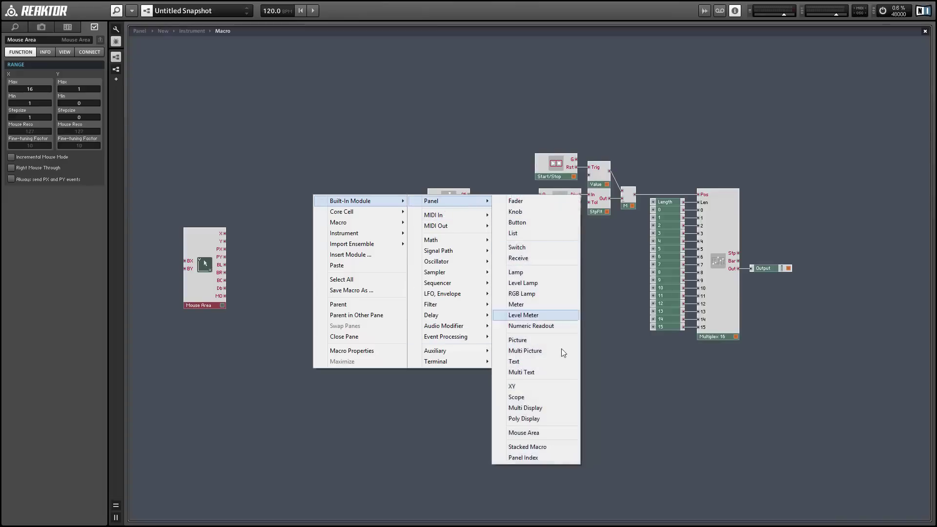
{"action": "left_click", "coordinate": [525, 408]}
{"action": "left_click_drag", "start_coordinate": [351, 284], "coordinate": [385, 304]}
{"action": "left_click_drag", "start_coordinate": [215, 300], "coordinate": [225, 293]}
{"action": "left_click_drag", "start_coordinate": [383, 323], "coordinate": [393, 330]}
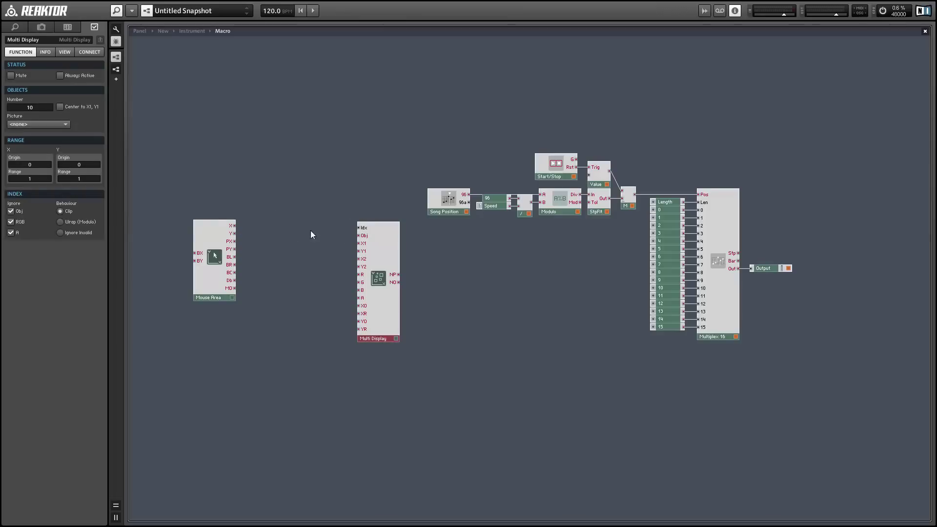
Add a Snap Value [] module, wiring Mouse Area X to its Idx and Y to W
{"action": "right_click", "coordinate": [288, 150]}
{"action": "mouse_move", "coordinate": [293, 153]}
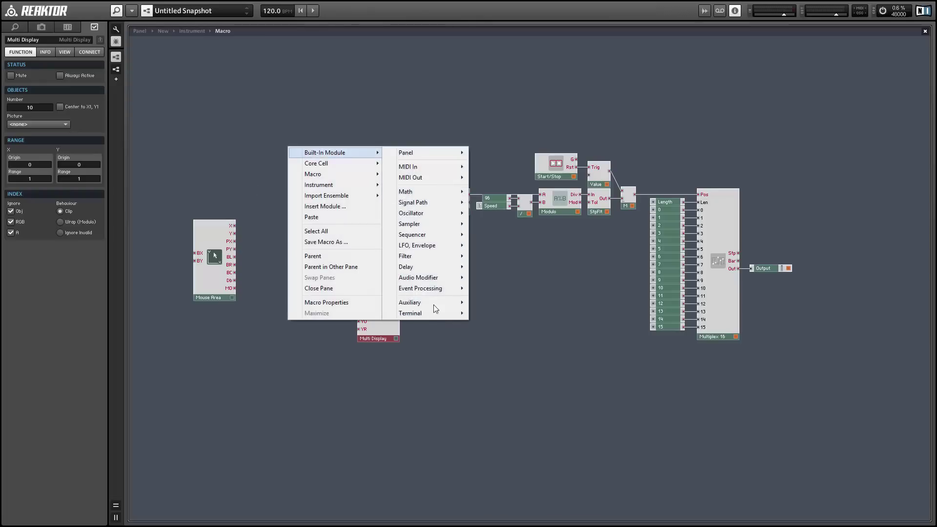
{"action": "mouse_move", "coordinate": [426, 307]}
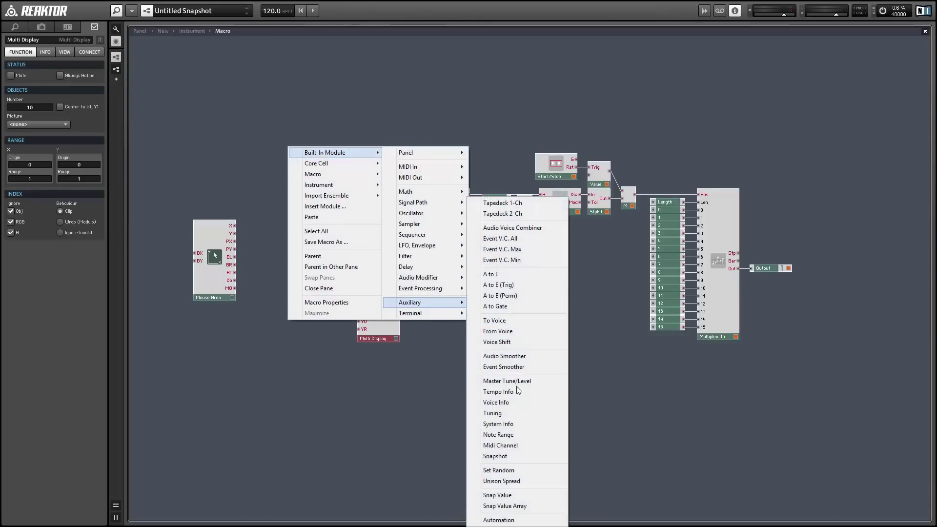
{"action": "left_click", "coordinate": [521, 506]}
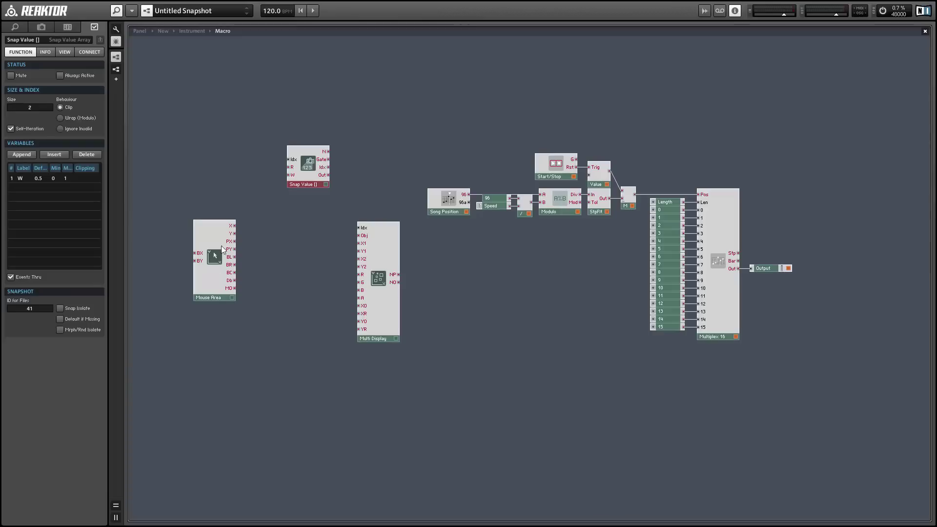
{"action": "left_click_drag", "start_coordinate": [235, 226], "coordinate": [288, 242]}
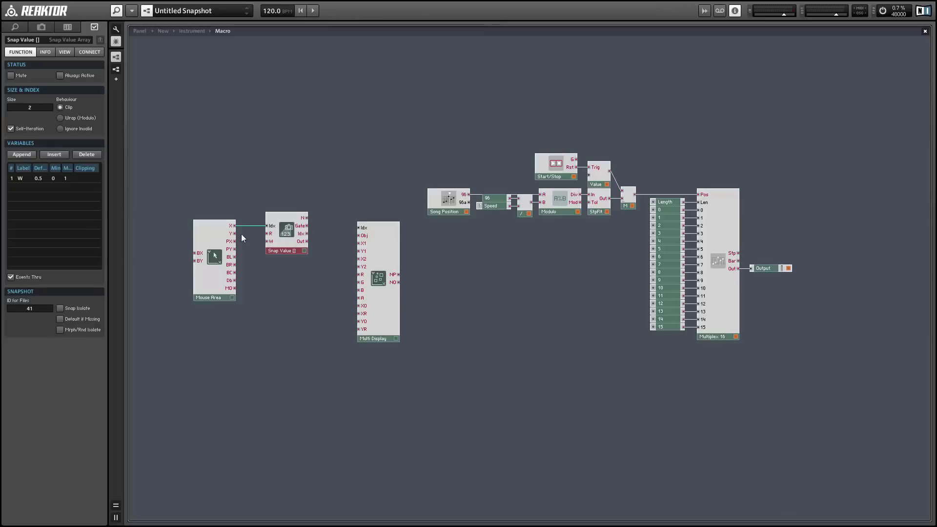
{"action": "left_click_drag", "start_coordinate": [234, 233], "coordinate": [280, 245]}
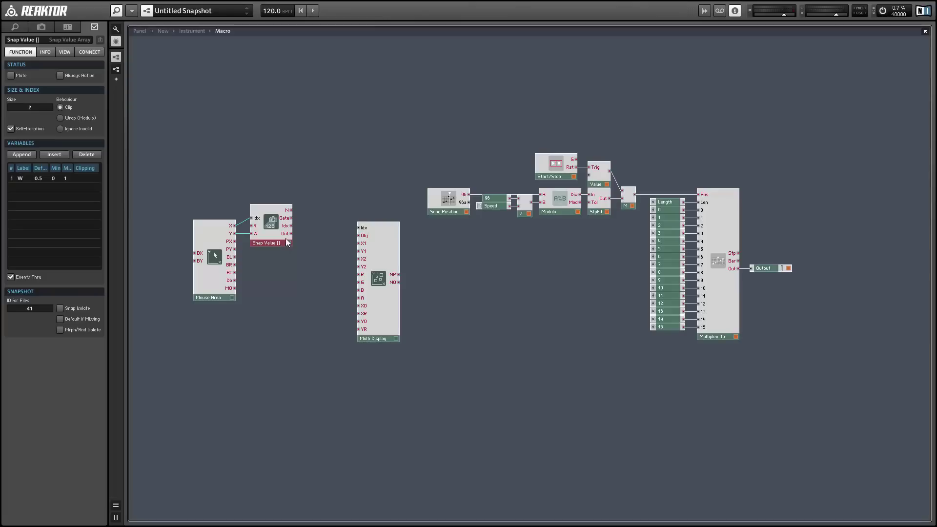
Add an Order module fed by Snap Value's index
{"action": "right_click", "coordinate": [320, 120]}
{"action": "mouse_move", "coordinate": [342, 126]}
{"action": "mouse_move", "coordinate": [464, 127]}
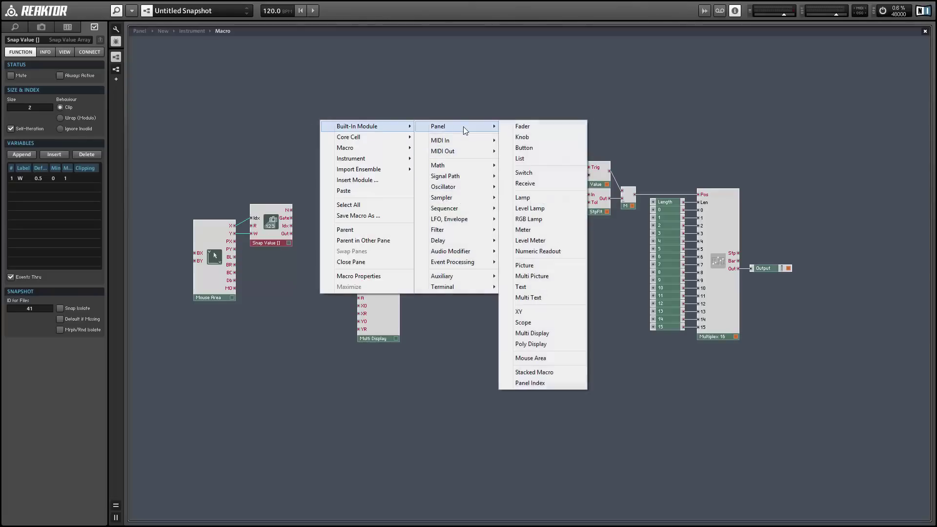
{"action": "mouse_move", "coordinate": [461, 262]}
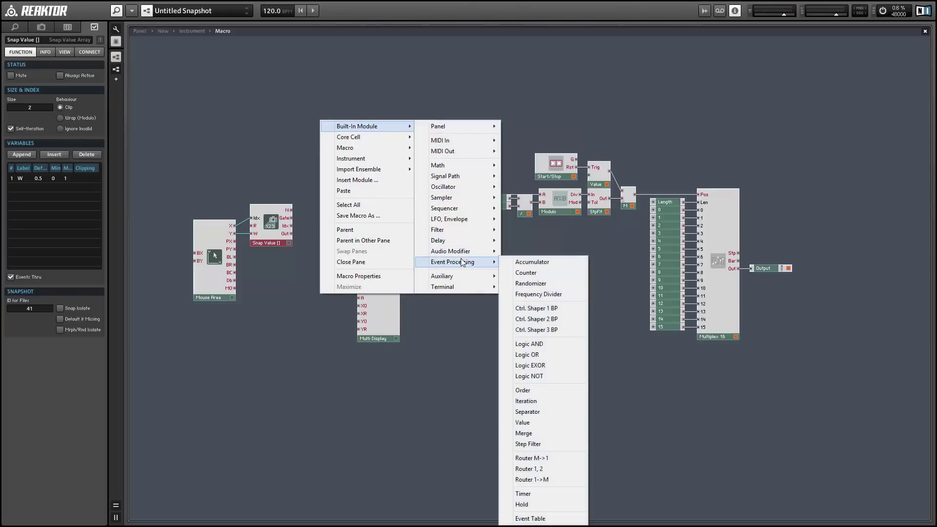
{"action": "left_click", "coordinate": [546, 389]}
{"action": "left_click_drag", "start_coordinate": [292, 225], "coordinate": [311, 241]}
Shift the sequencer section up and right, then wire Order output 2 to Multi Display Idx
{"action": "left_click_drag", "start_coordinate": [461, 139], "coordinate": [772, 356]}
{"action": "left_click_drag", "start_coordinate": [733, 327], "coordinate": [798, 257]}
{"action": "left_click_drag", "start_coordinate": [380, 292], "coordinate": [428, 294]}
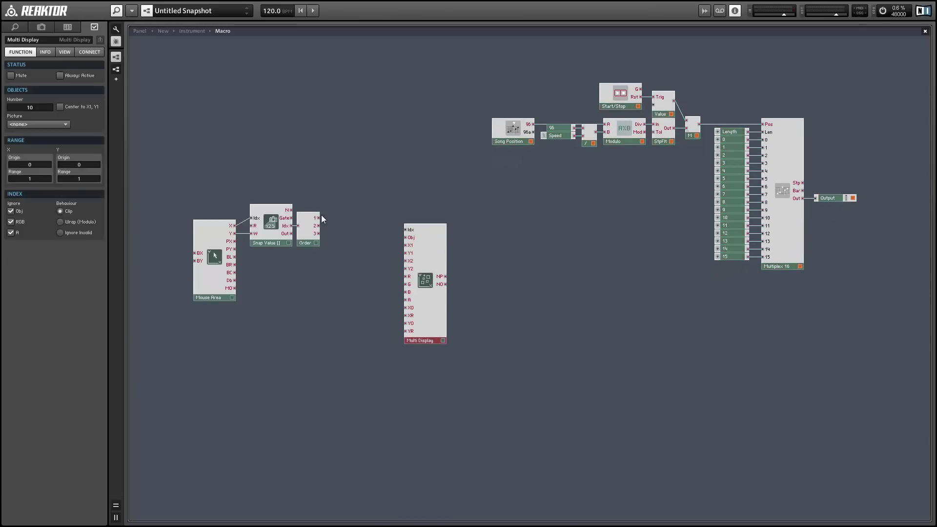
{"action": "left_click_drag", "start_coordinate": [318, 226], "coordinate": [454, 251]}
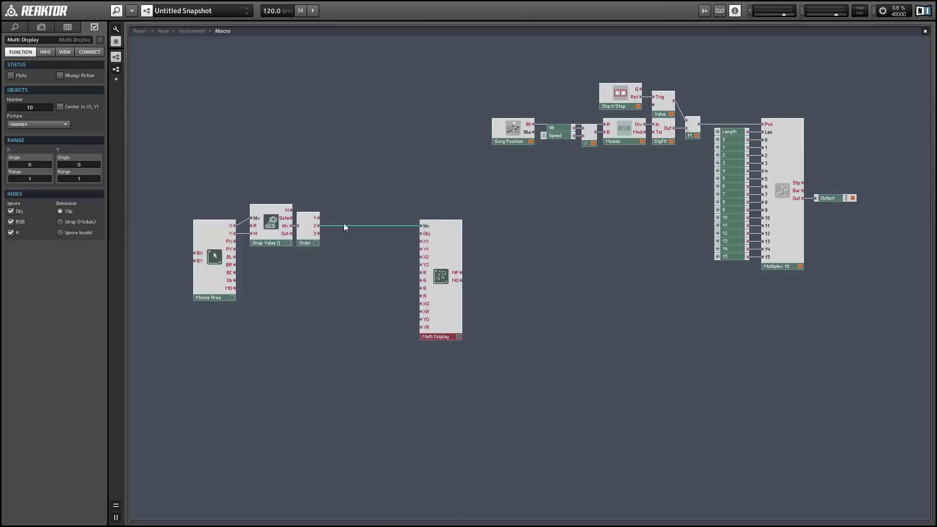
Create a constant of -1 on the Multi Display's Obj input
{"action": "right_click", "coordinate": [423, 233]}
{"action": "left_click", "coordinate": [456, 251]}
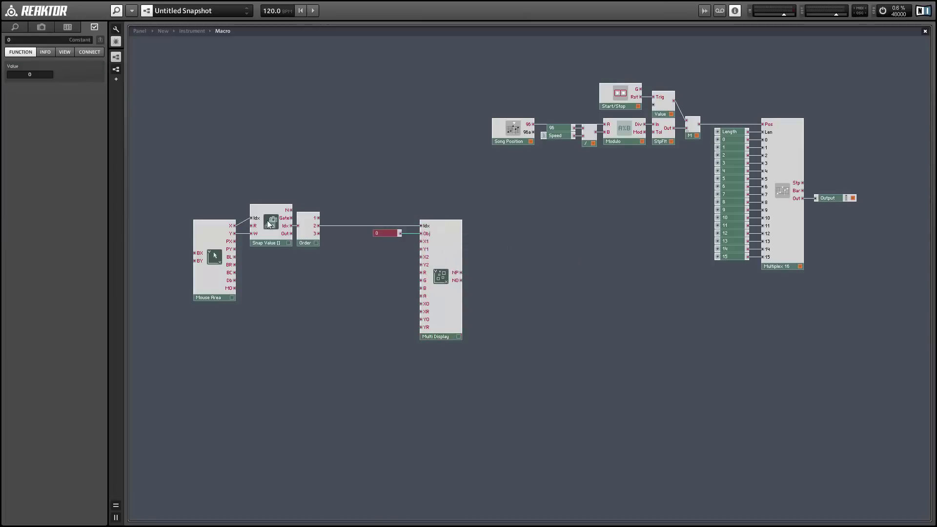
{"action": "left_click", "coordinate": [43, 75]}
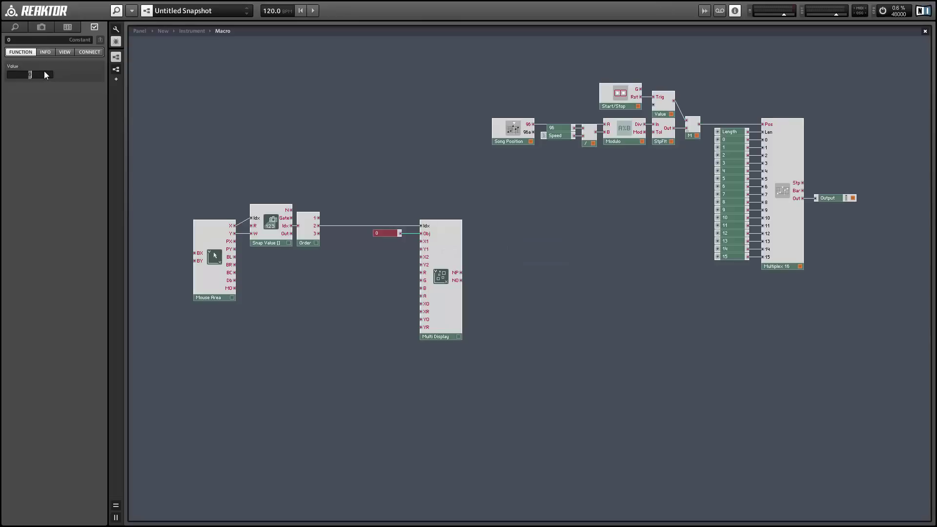
{"action": "type", "text": "-1"}
{"action": "left_click", "coordinate": [207, 90]}
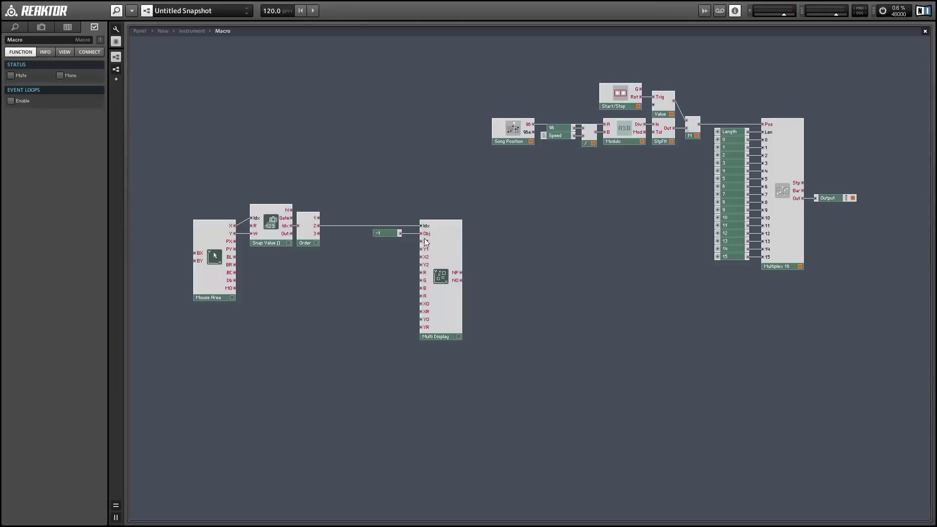
{"action": "mouse_move", "coordinate": [428, 237]}
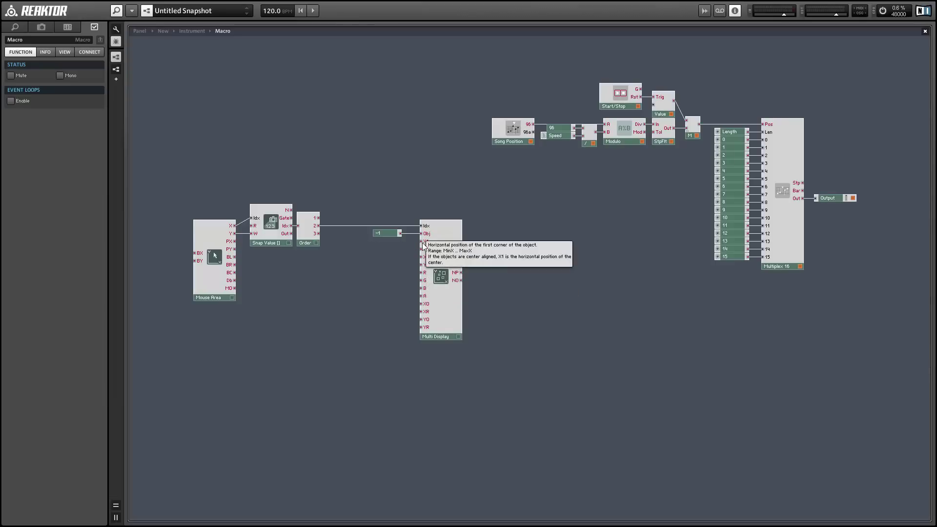
Set the Multi Display's X Range to 16 and wire Order output 3 to X2
{"action": "left_click", "coordinate": [442, 315]}
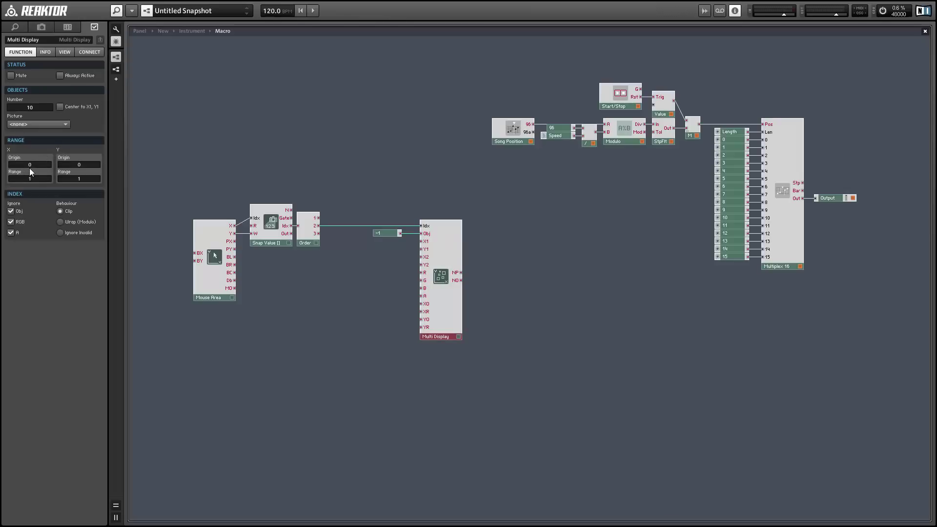
{"action": "double_click", "coordinate": [40, 180]}
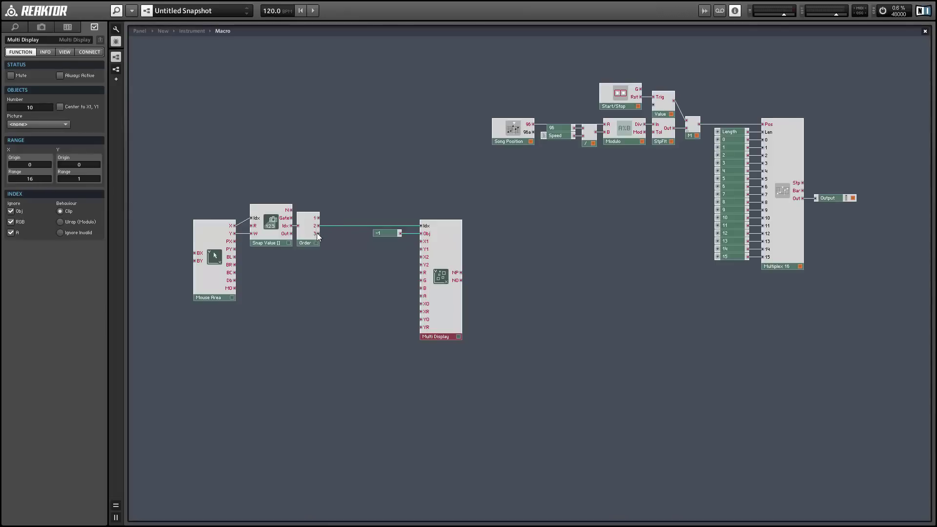
{"action": "left_click_drag", "start_coordinate": [317, 234], "coordinate": [423, 264]}
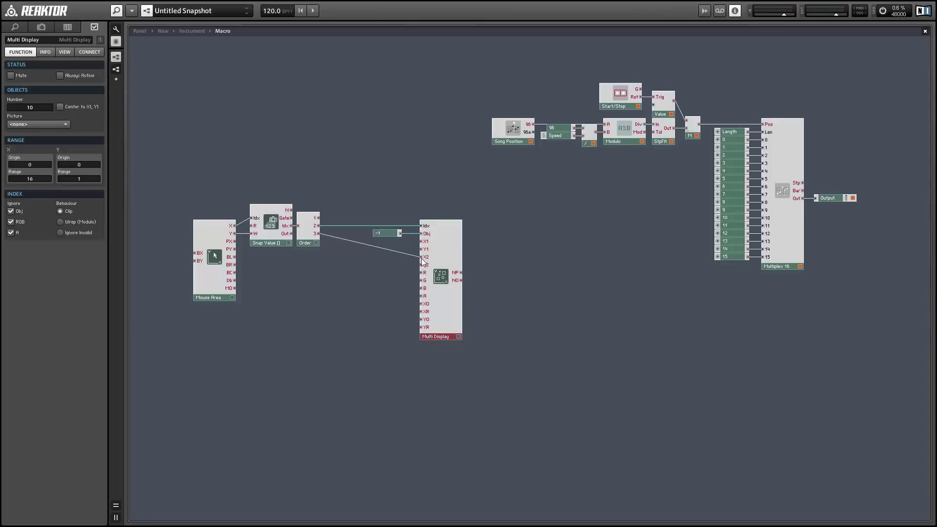
Insert a Subtract module with a constant 1 to feed the Multi Display's X1
{"action": "right_click", "coordinate": [336, 163]}
{"action": "mouse_move", "coordinate": [381, 167]}
{"action": "mouse_move", "coordinate": [473, 207]}
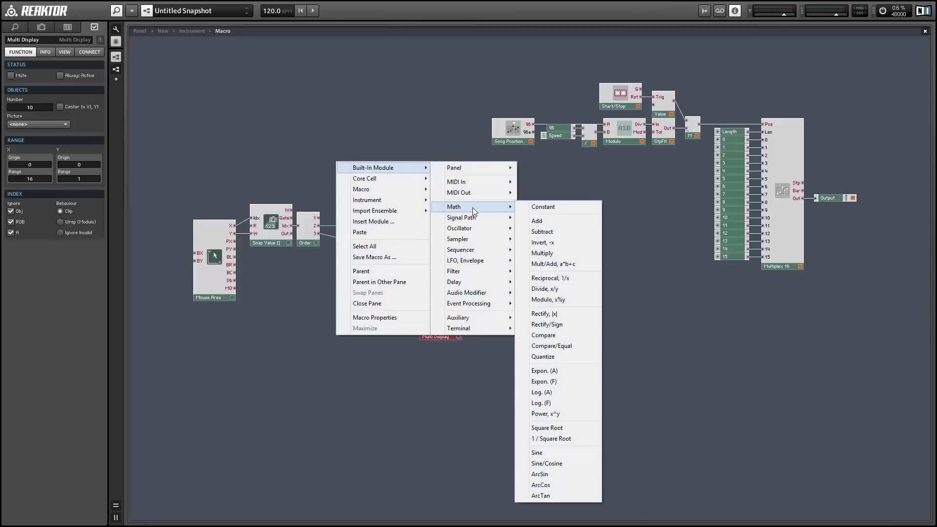
{"action": "left_click", "coordinate": [542, 231]}
{"action": "left_click_drag", "start_coordinate": [345, 178], "coordinate": [362, 250]}
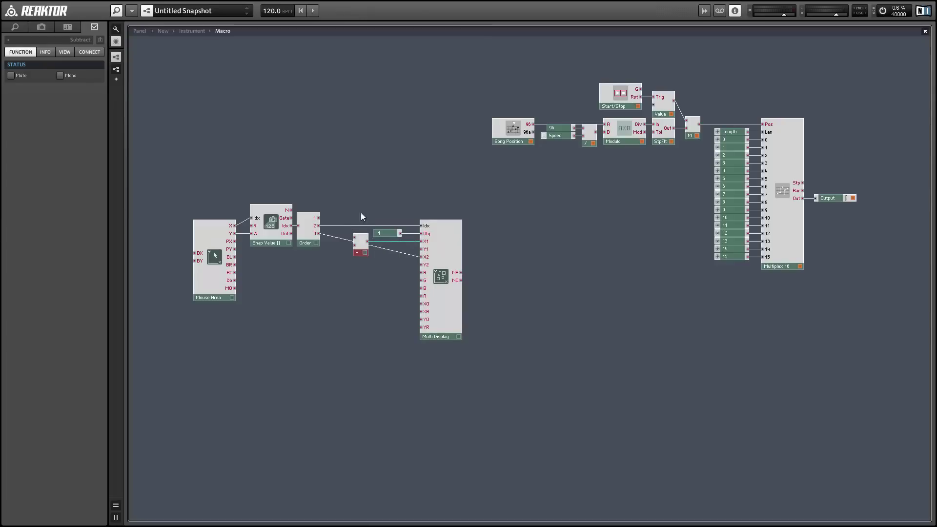
{"action": "left_click_drag", "start_coordinate": [358, 204], "coordinate": [467, 333]}
{"action": "left_click", "coordinate": [321, 238]}
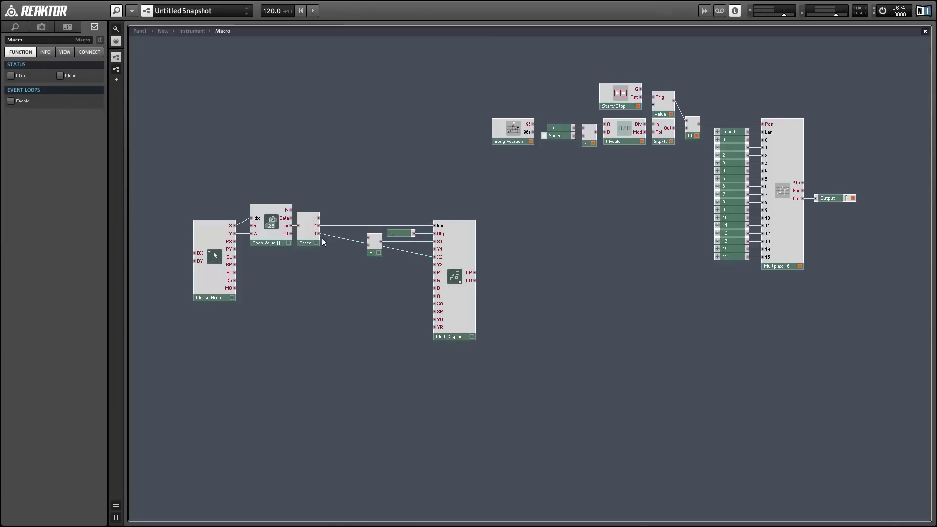
{"action": "right_click", "coordinate": [366, 246]}
{"action": "left_click", "coordinate": [386, 257]}
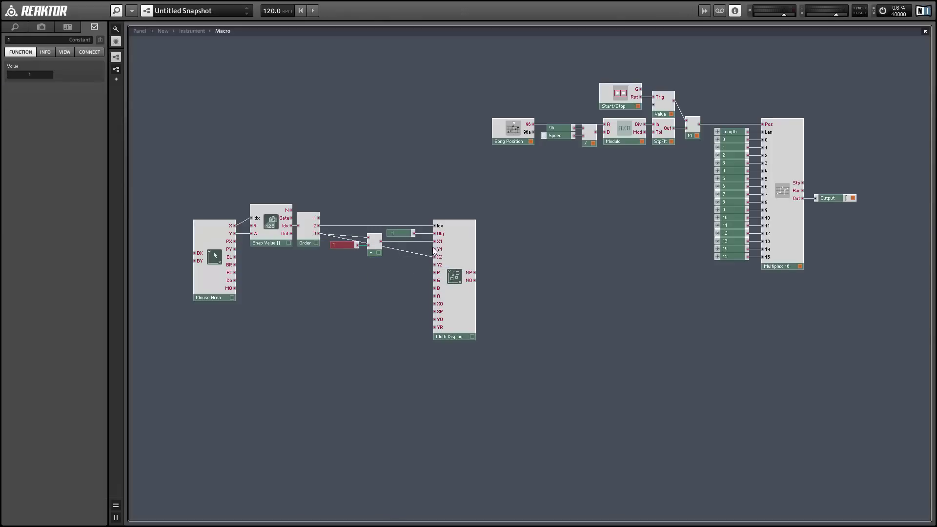
Wire Snap Value's output to Multi Display Y2 and add a constant 1 on R
{"action": "left_click_drag", "start_coordinate": [292, 234], "coordinate": [435, 264]}
{"action": "right_click", "coordinate": [438, 273]}
{"action": "left_click", "coordinate": [466, 288]}
{"action": "left_click_drag", "start_coordinate": [14, 76], "coordinate": [36, 75]}
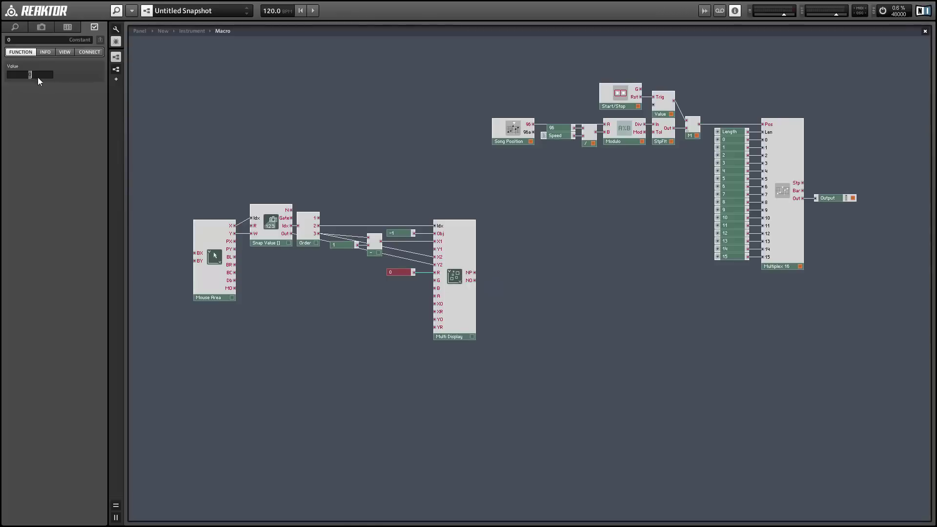
{"action": "left_click", "coordinate": [209, 126]}
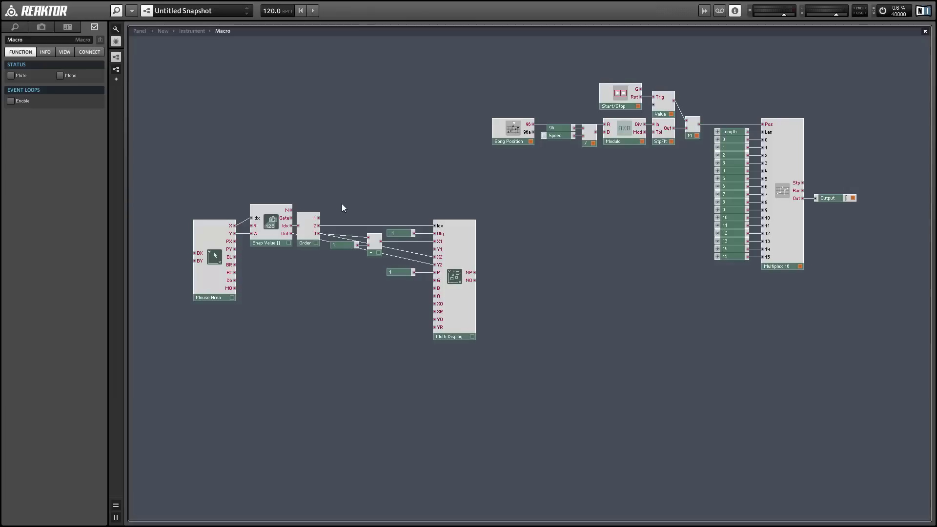
Set the Multi Display's Number to 16 and adjust the Snap Value array size
{"action": "left_click", "coordinate": [459, 314]}
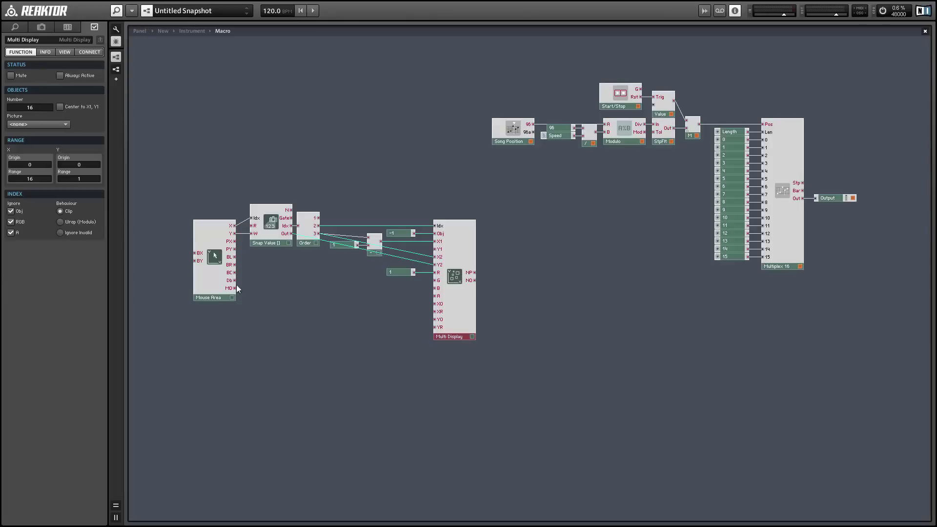
{"action": "left_click", "coordinate": [293, 248]}
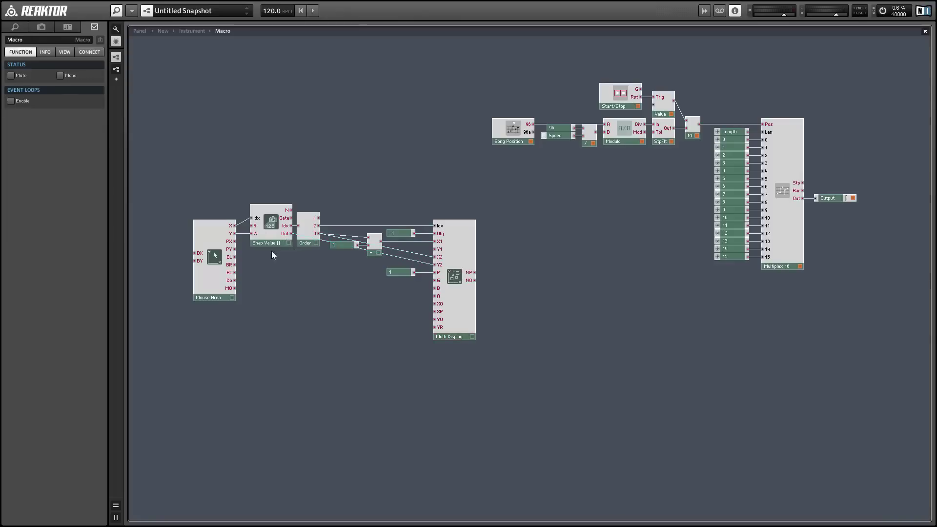
{"action": "left_click", "coordinate": [272, 244]}
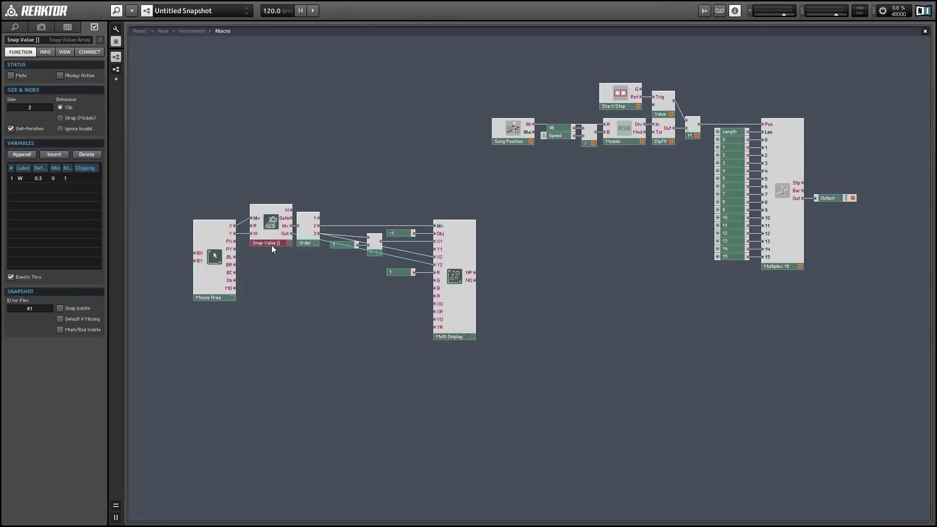
{"action": "left_click", "coordinate": [25, 109]}
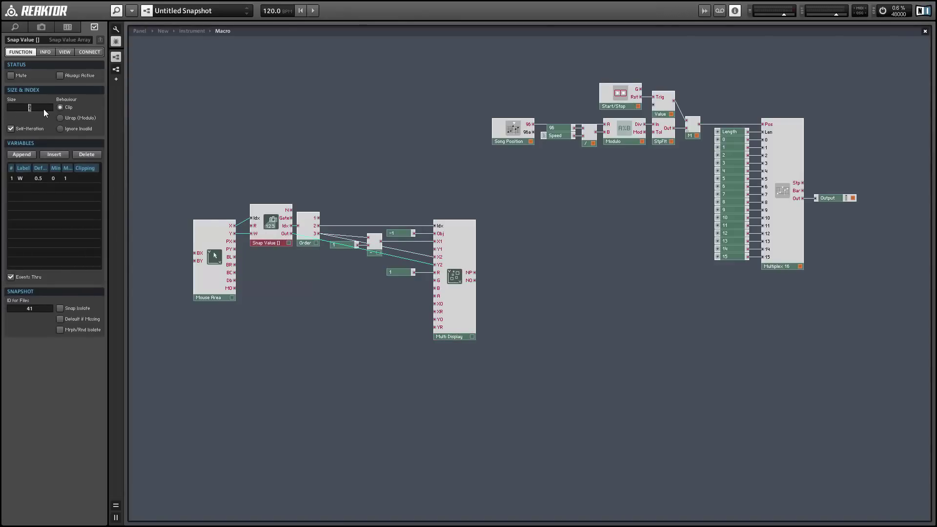
{"action": "left_click", "coordinate": [183, 128]}
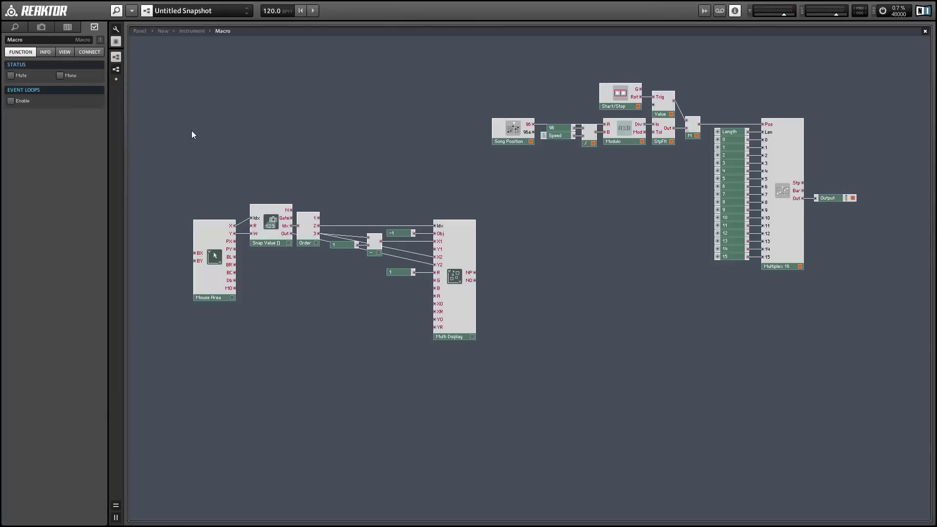
Turn on Always Active for the Multi Display and set Snap Value and Order to mono
{"action": "left_click", "coordinate": [464, 326]}
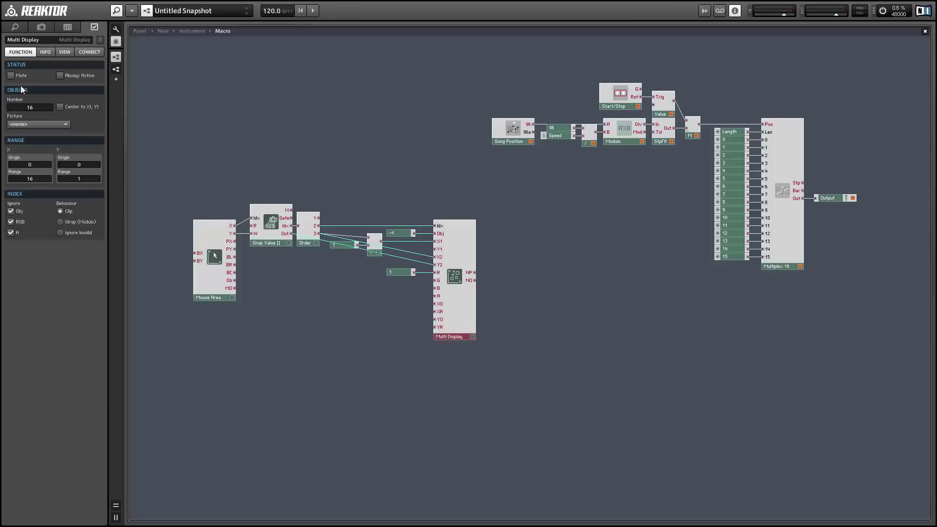
{"action": "left_click", "coordinate": [60, 75]}
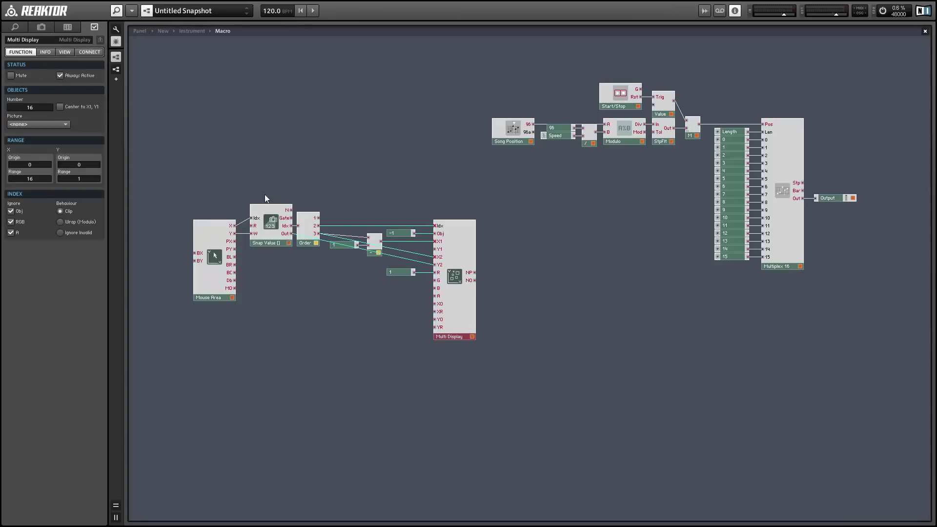
{"action": "left_click_drag", "start_coordinate": [255, 190], "coordinate": [383, 268]}
{"action": "right_click", "coordinate": [307, 239]}
{"action": "left_click", "coordinate": [328, 257]}
{"action": "left_click", "coordinate": [459, 309]}
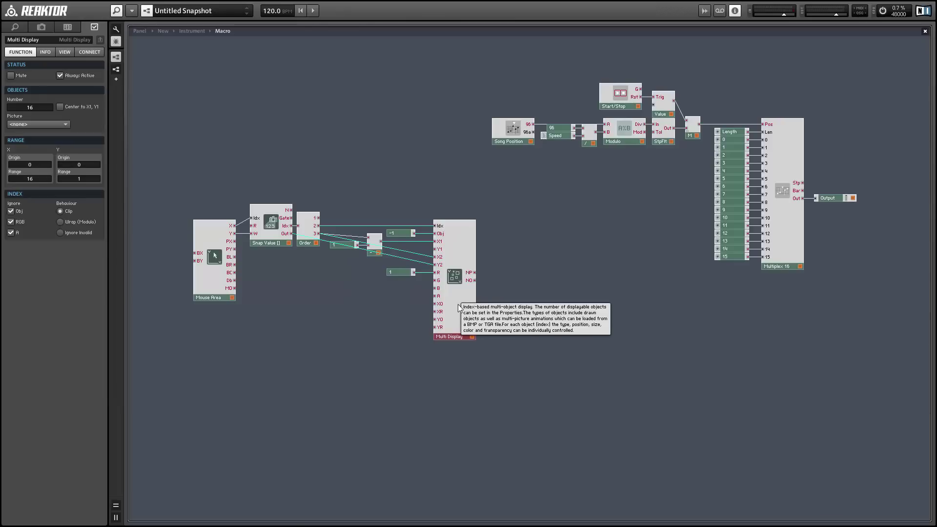
In the panel, move the Multi Display lower and hide its label
{"action": "left_click", "coordinate": [142, 31]}
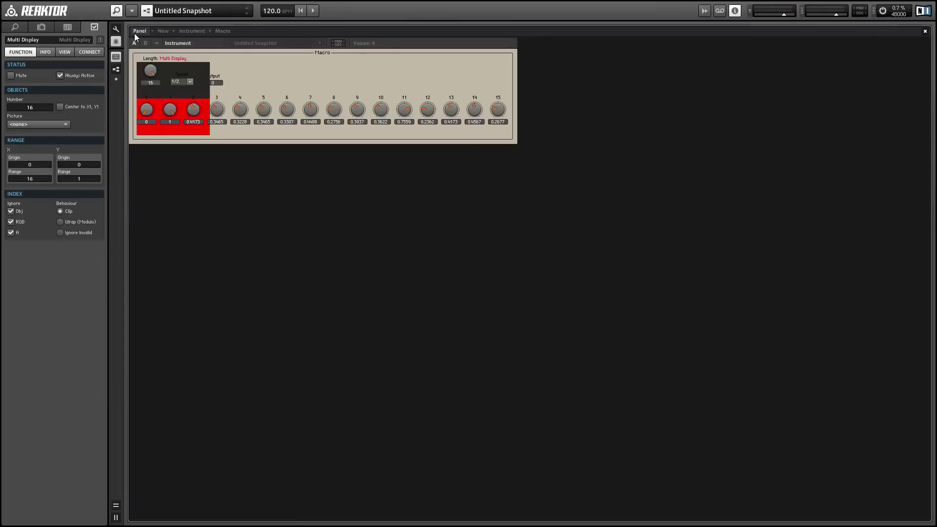
{"action": "left_click", "coordinate": [116, 41]}
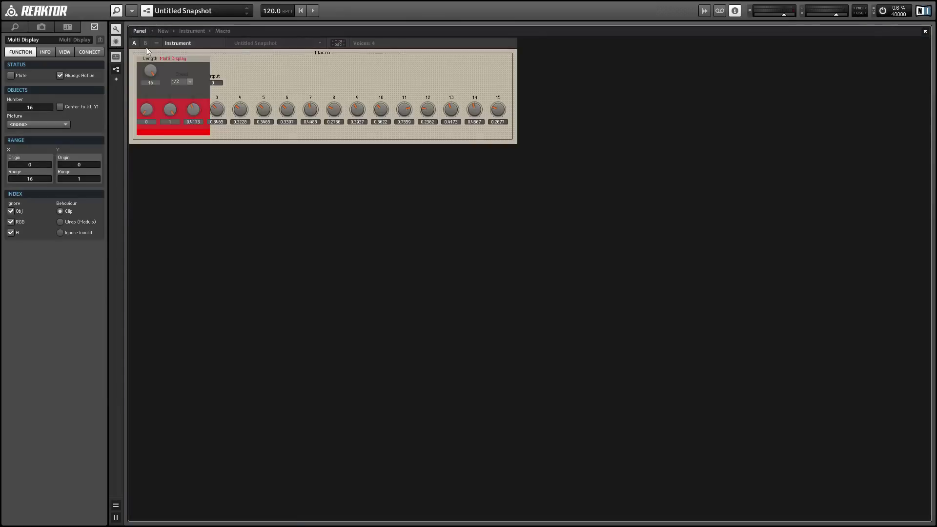
{"action": "left_click", "coordinate": [186, 72]}
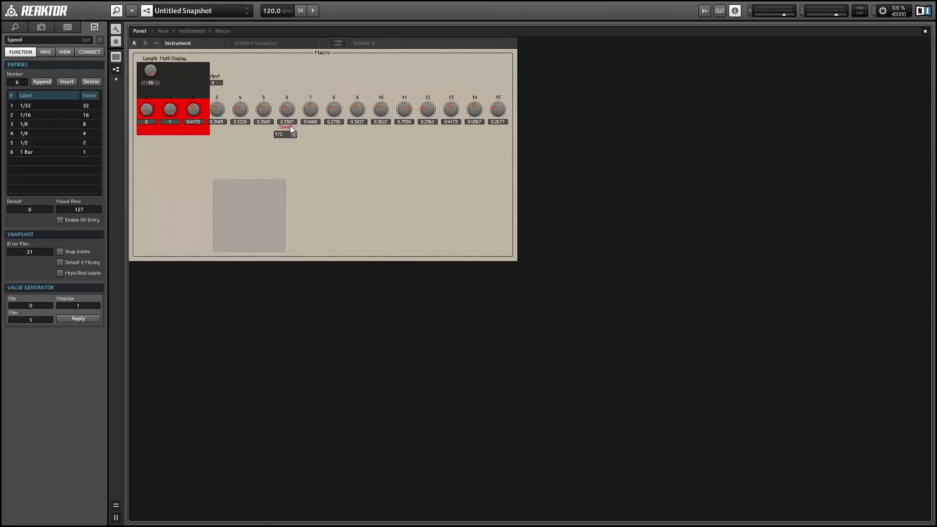
{"action": "left_click_drag", "start_coordinate": [174, 57], "coordinate": [343, 179]}
{"action": "left_click", "coordinate": [64, 52]}
{"action": "left_click", "coordinate": [60, 92]}
Lay the Mouse Area over the display and draw step values into it
{"action": "left_click", "coordinate": [283, 221]}
{"action": "left_click_drag", "start_coordinate": [288, 220], "coordinate": [350, 219]}
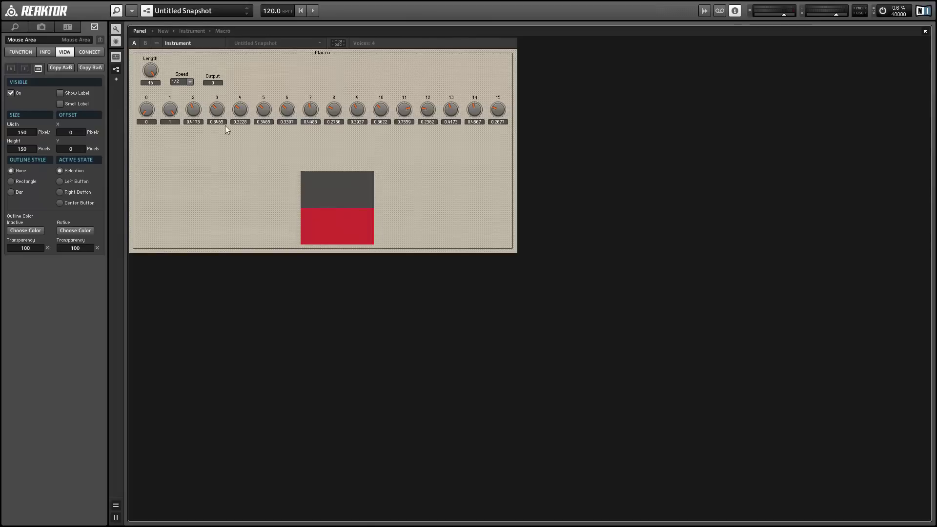
{"action": "left_click", "coordinate": [117, 28]}
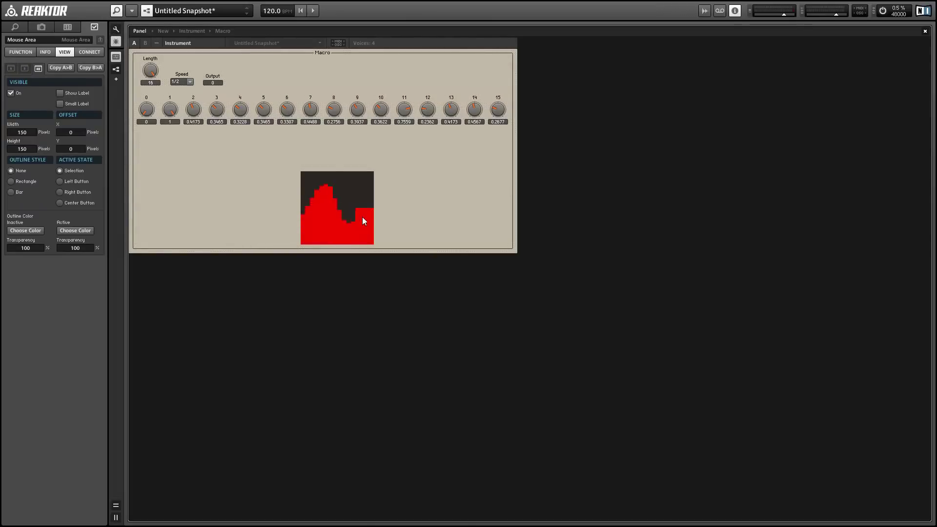
{"action": "left_click_drag", "start_coordinate": [376, 186], "coordinate": [346, 238]}
{"action": "mouse_move", "coordinate": [337, 201]}
{"action": "left_mouse_down"}
{"action": "mouse_move", "coordinate": [369, 197]}
{"action": "mouse_move", "coordinate": [356, 197]}
{"action": "left_mouse_up"}
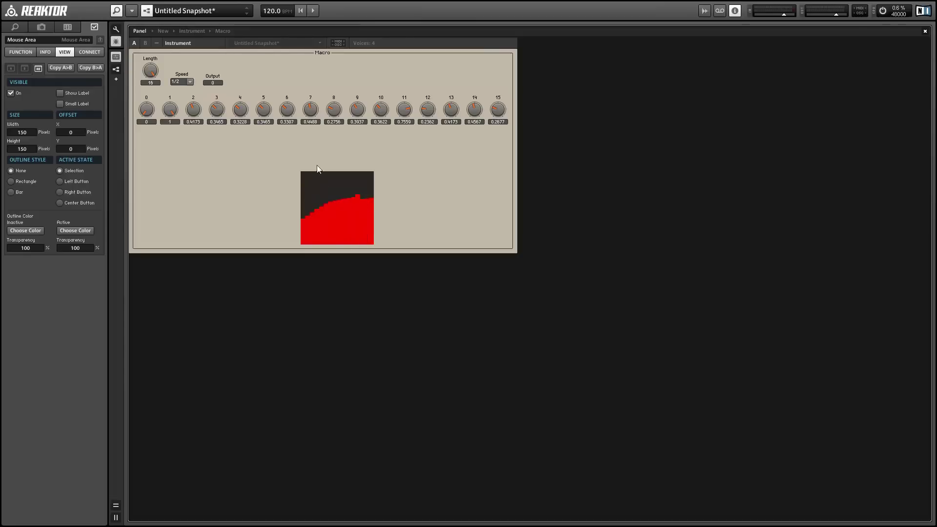
Size both the Mouse Area and the Multi Display to 512 by 128 pixels
{"action": "left_click", "coordinate": [115, 30]}
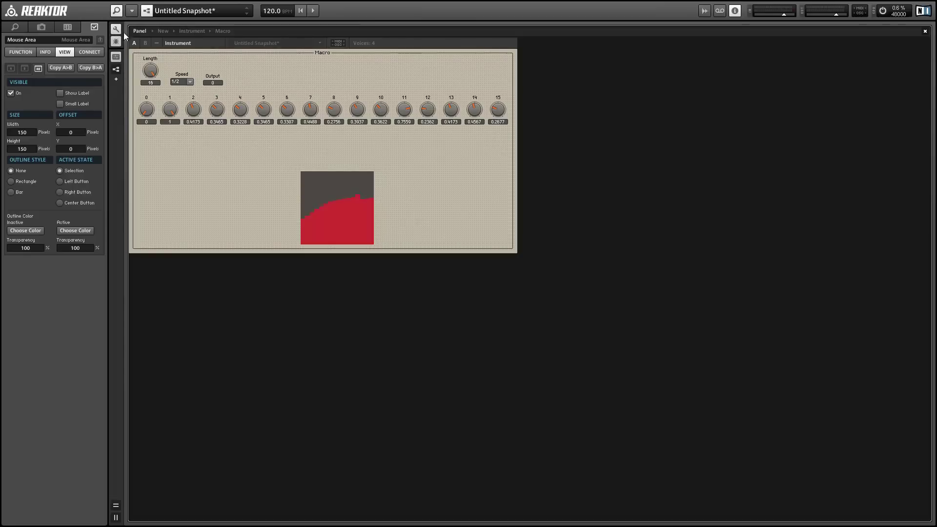
{"action": "double_click", "coordinate": [21, 130]}
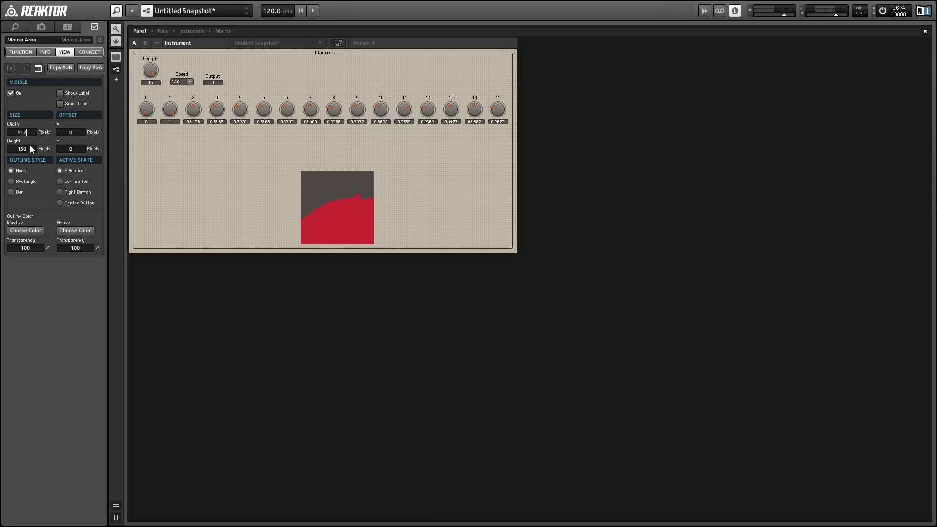
{"action": "double_click", "coordinate": [30, 151]}
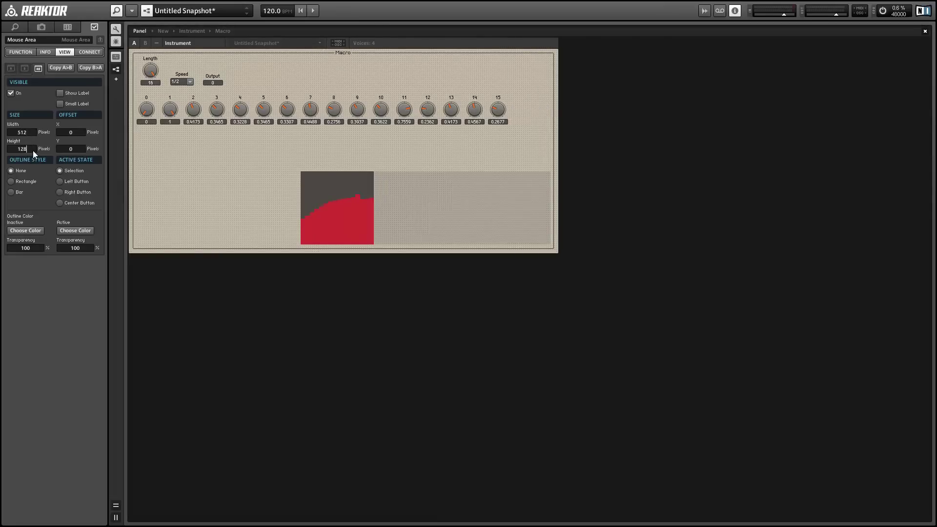
{"action": "left_click", "coordinate": [356, 237]}
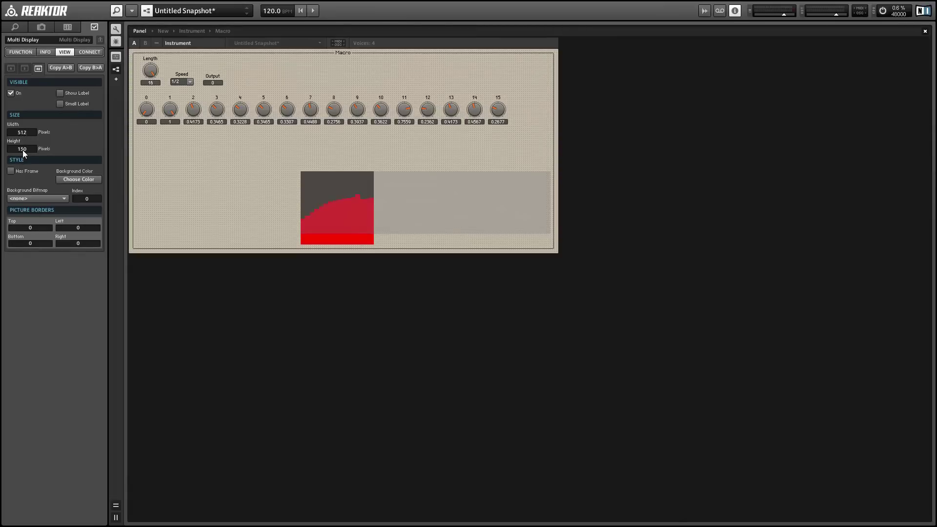
{"action": "double_click", "coordinate": [22, 150]}
{"action": "type", "text": "12"}
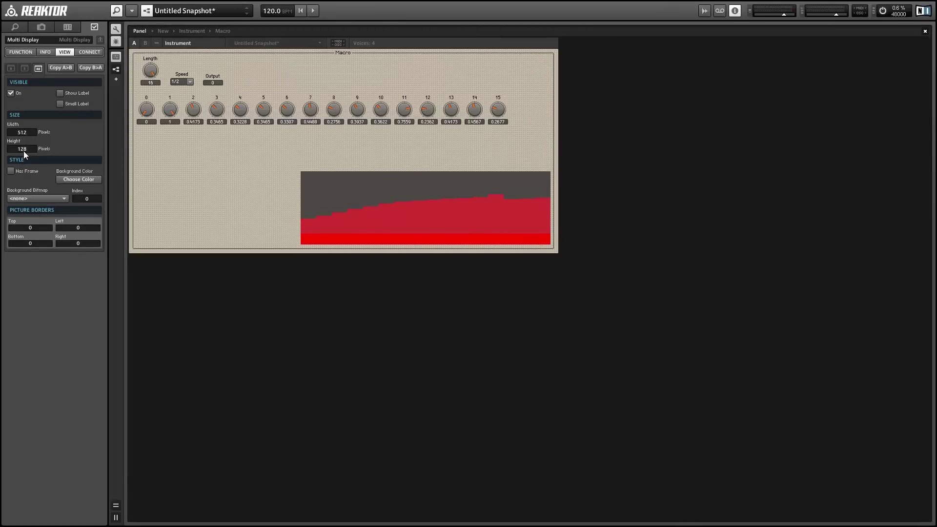
{"action": "type", "text": "8"}
{"action": "key", "text": "Return"}
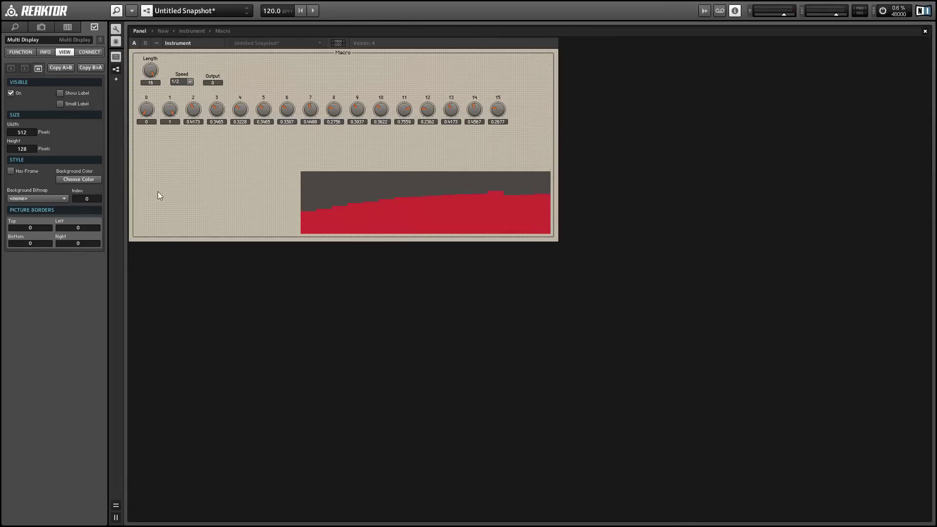
Draw a rise-and-fall step shape in the display, then open the Macro structure
{"action": "left_click", "coordinate": [115, 29]}
{"action": "left_click_drag", "start_coordinate": [544, 231], "coordinate": [463, 207]}
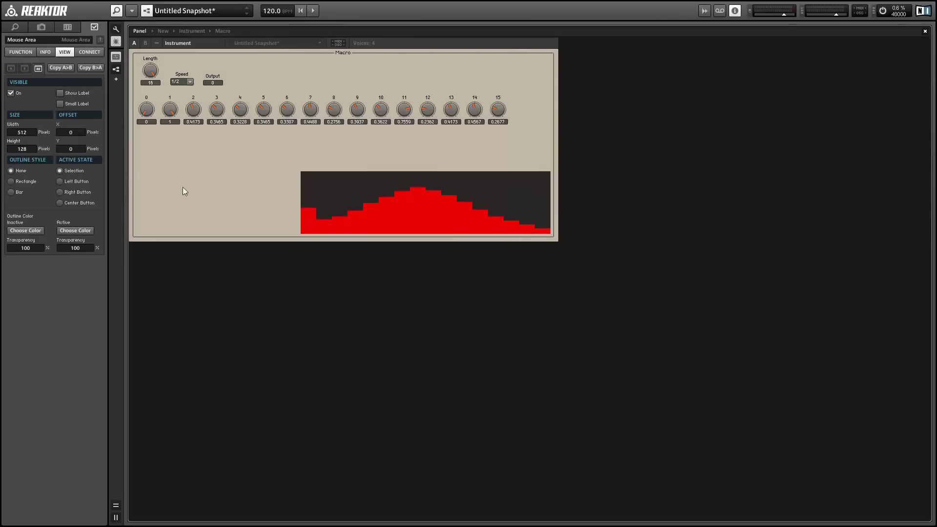
{"action": "double_click", "coordinate": [239, 215]}
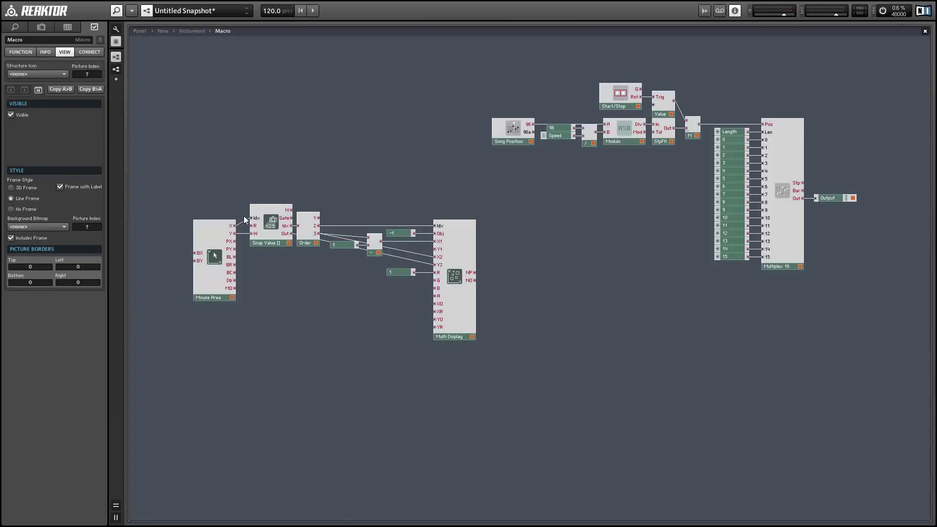
Move the -1 and 1 constants and the Multi Display left, aligning Snap Value
{"action": "mouse_move", "coordinate": [342, 232]}
{"action": "left_click_drag", "start_coordinate": [390, 214], "coordinate": [344, 270]}
{"action": "left_click_drag", "start_coordinate": [444, 295], "coordinate": [420, 295]}
{"action": "left_click", "coordinate": [525, 274]}
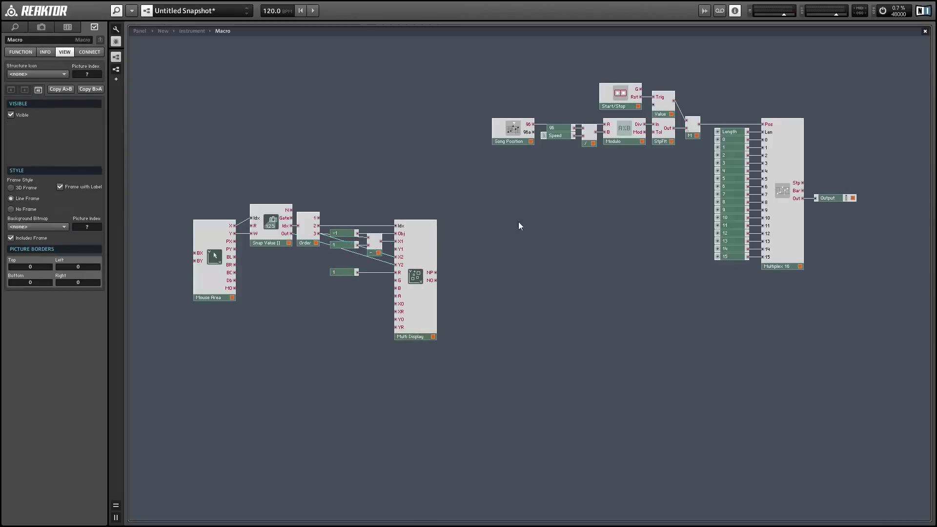
{"action": "left_click", "coordinate": [282, 239]}
{"action": "left_click_drag", "start_coordinate": [256, 242], "coordinate": [255, 245]}
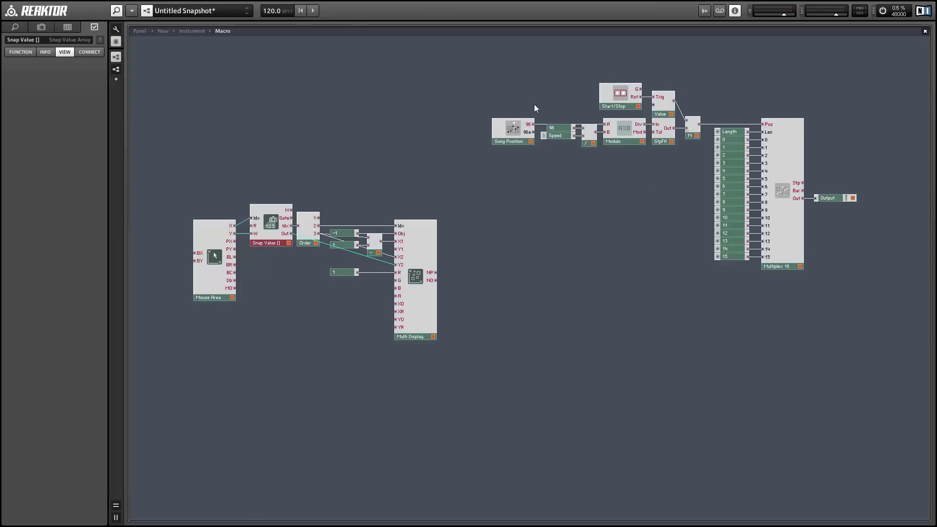
Insert a Router 1->M module from Event Processing into the structure
{"action": "right_click", "coordinate": [474, 180]}
{"action": "mouse_move", "coordinate": [532, 187]}
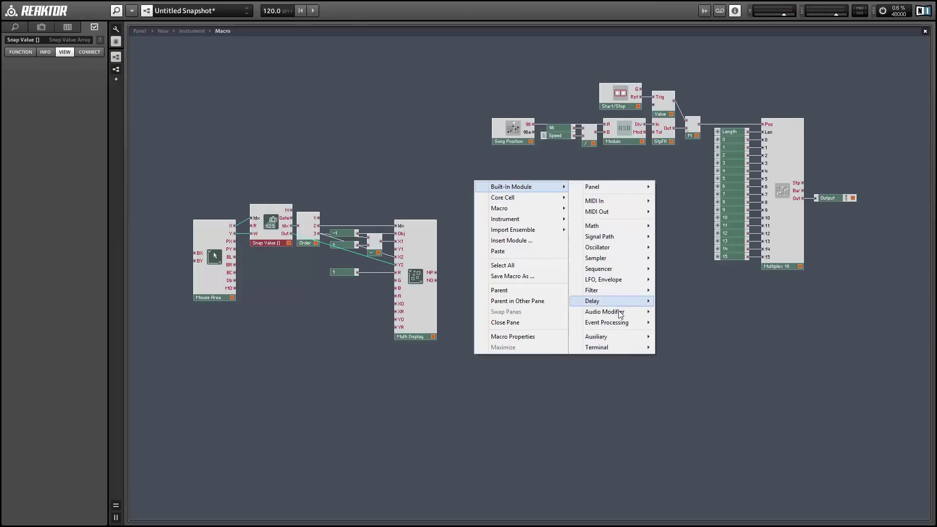
{"action": "mouse_move", "coordinate": [621, 318]}
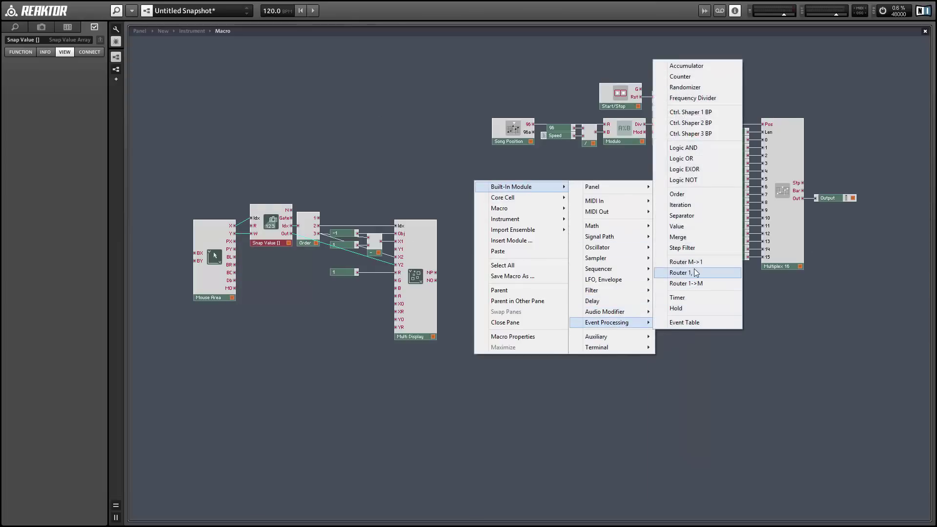
{"action": "left_click", "coordinate": [687, 284]}
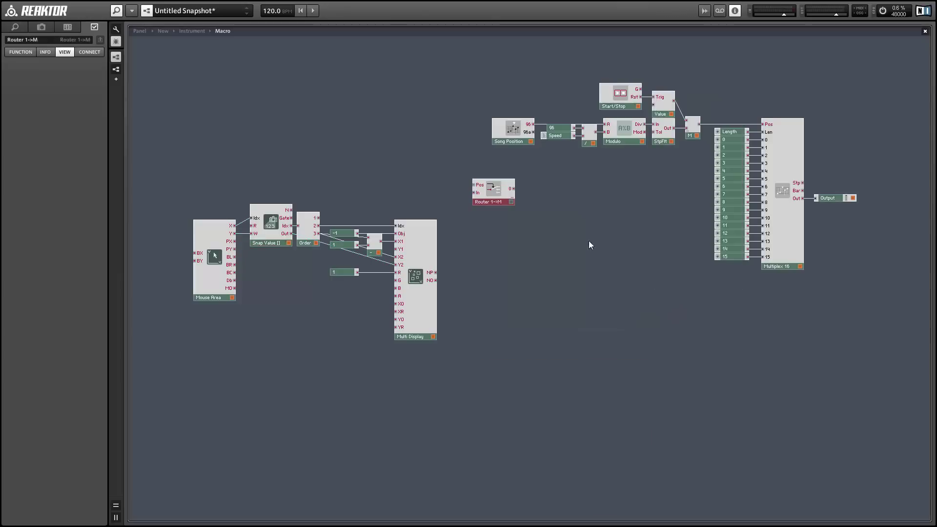
Nudge Router 1->M into place and set its Min. Num Ports to 16
{"action": "mouse_move", "coordinate": [498, 197]}
{"action": "left_mouse_down"}
{"action": "mouse_move", "coordinate": [503, 190]}
{"action": "mouse_move", "coordinate": [504, 200]}
{"action": "left_mouse_up"}
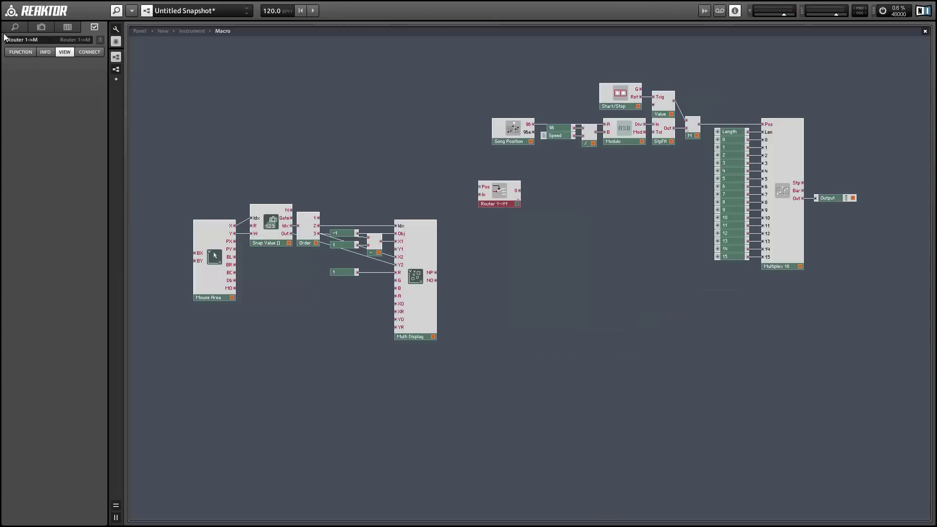
{"action": "left_click", "coordinate": [22, 52]}
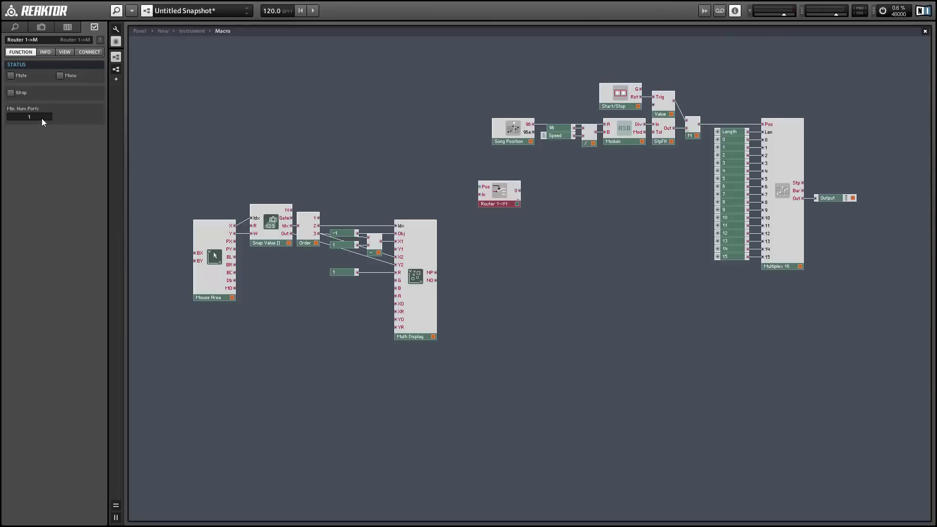
{"action": "type", "text": "6"}
{"action": "left_click", "coordinate": [455, 213]}
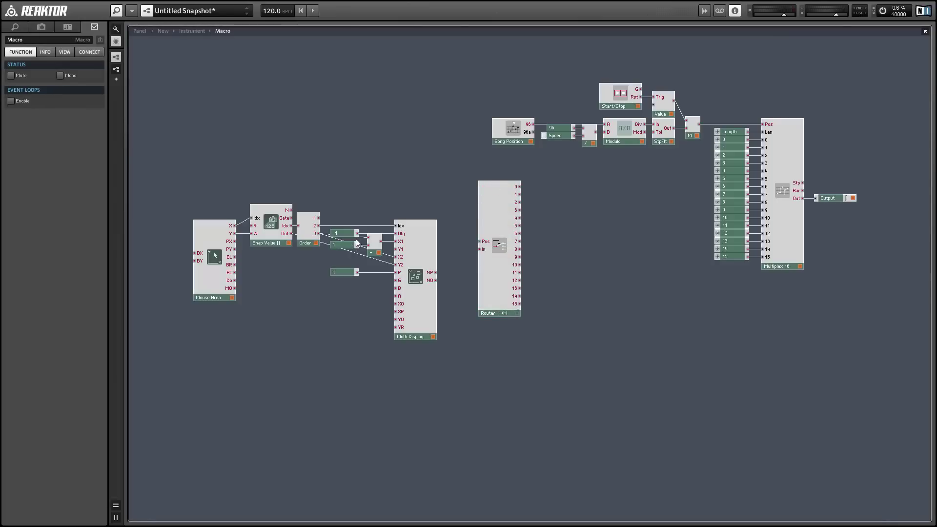
Wire the step index into the router's Pos and Snap Value's output into its In
{"action": "mouse_move", "coordinate": [384, 248]}
{"action": "left_click_drag", "start_coordinate": [383, 247], "coordinate": [481, 242]}
{"action": "left_click_drag", "start_coordinate": [291, 234], "coordinate": [481, 251]}
Delete the sixteen step knobs and wire router outputs 0 and 1 to Multiplex 16
{"action": "left_click_drag", "start_coordinate": [738, 286], "coordinate": [723, 142]}
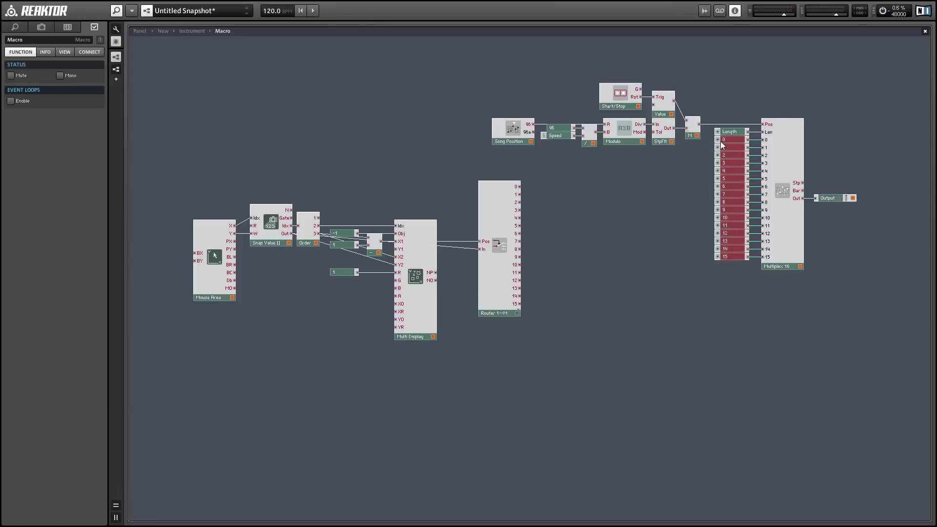
{"action": "key", "text": "Delete"}
{"action": "left_click_drag", "start_coordinate": [519, 187], "coordinate": [521, 289]}
Wire router outputs 5 through 15 into Multiplex 16 and shift the sequencer modules right and down
{"action": "left_click", "coordinate": [495, 218]}
{"action": "right_click", "coordinate": [495, 218]}
{"action": "key", "text": "Escape"}
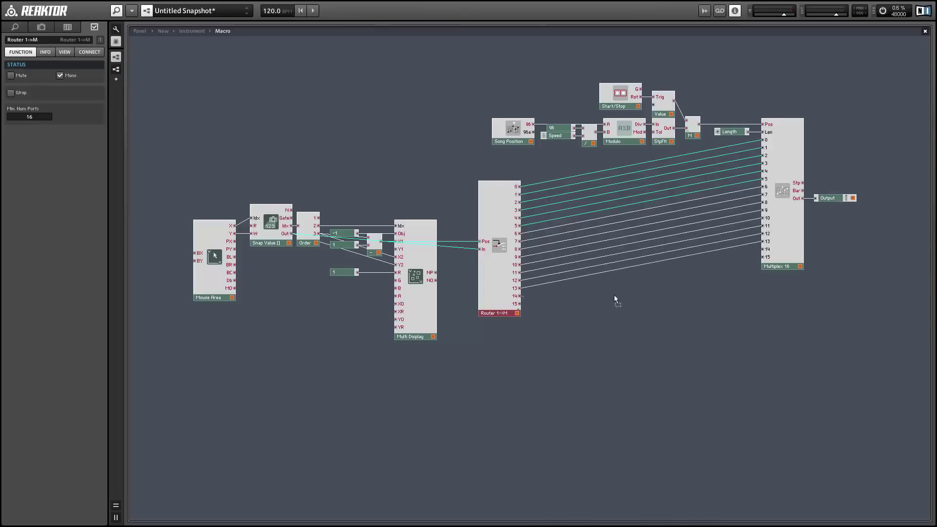
{"action": "left_click_drag", "start_coordinate": [699, 297], "coordinate": [520, 302]}
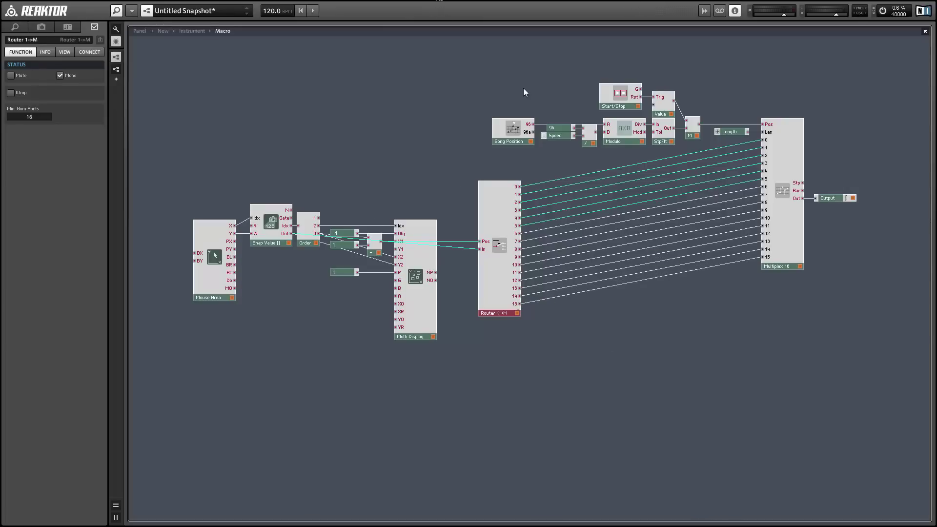
{"action": "left_click_drag", "start_coordinate": [524, 93], "coordinate": [526, 72]}
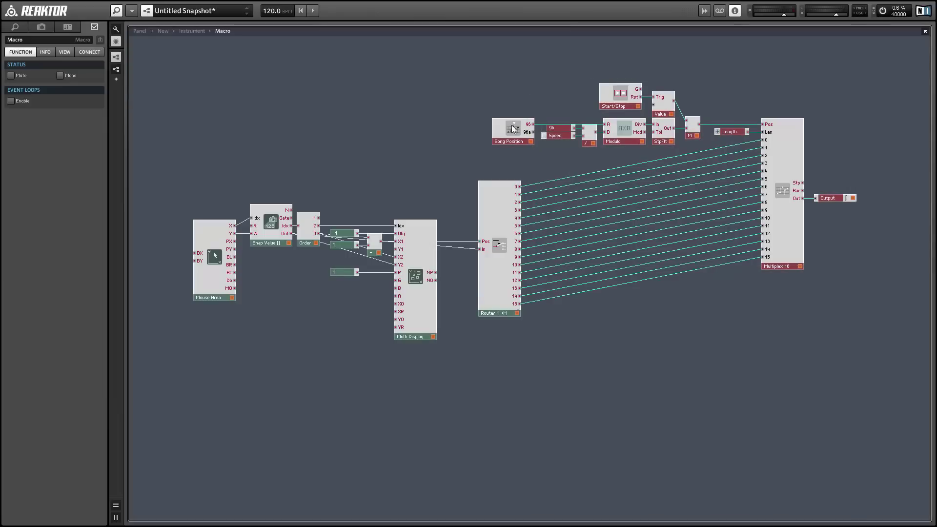
{"action": "left_click_drag", "start_coordinate": [514, 129], "coordinate": [555, 174]}
Return to the instrument panel with panel editing enabled
{"action": "left_click", "coordinate": [166, 38]}
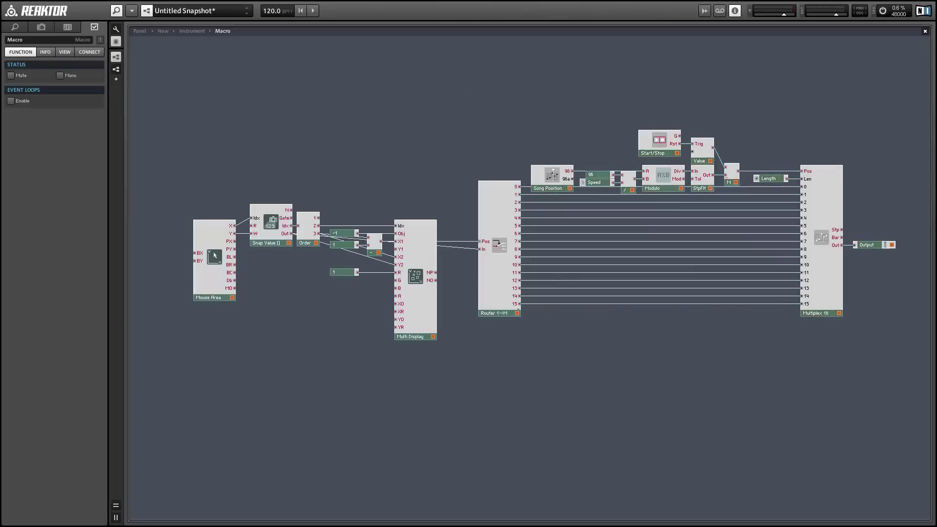
{"action": "left_click", "coordinate": [139, 30]}
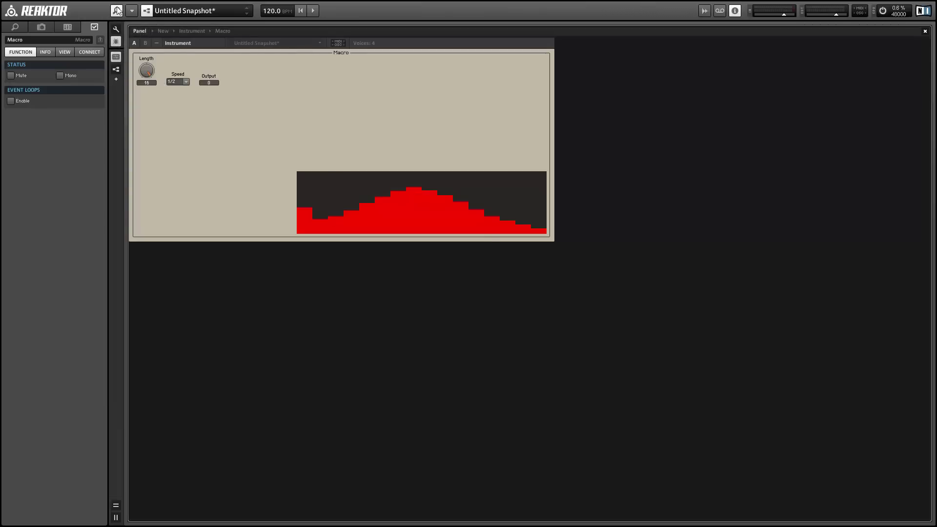
{"action": "left_click", "coordinate": [117, 40]}
Move Length, Speed and Output above the red display, exit editing, and start playback
{"action": "left_click_drag", "start_coordinate": [265, 112], "coordinate": [130, 38]}
{"action": "left_click_drag", "start_coordinate": [148, 72], "coordinate": [314, 154]}
{"action": "left_click", "coordinate": [116, 29]}
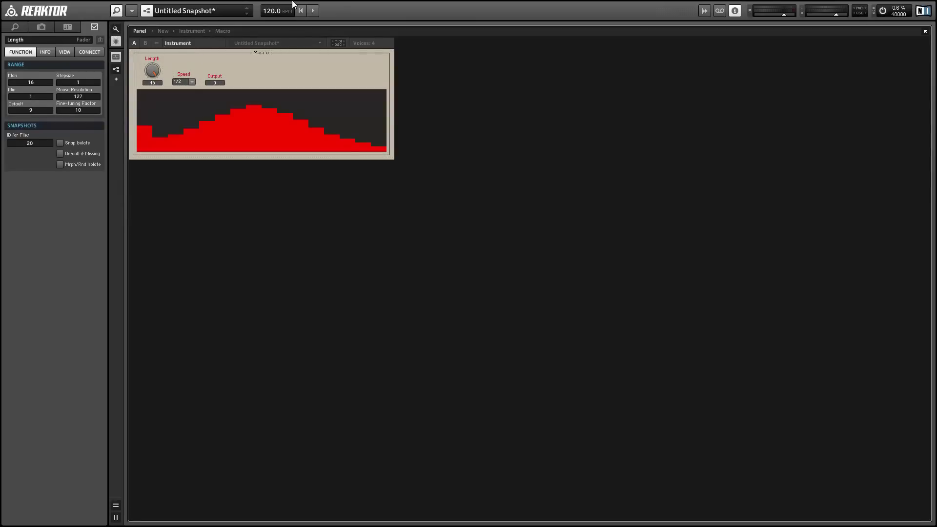
{"action": "key", "text": "space"}
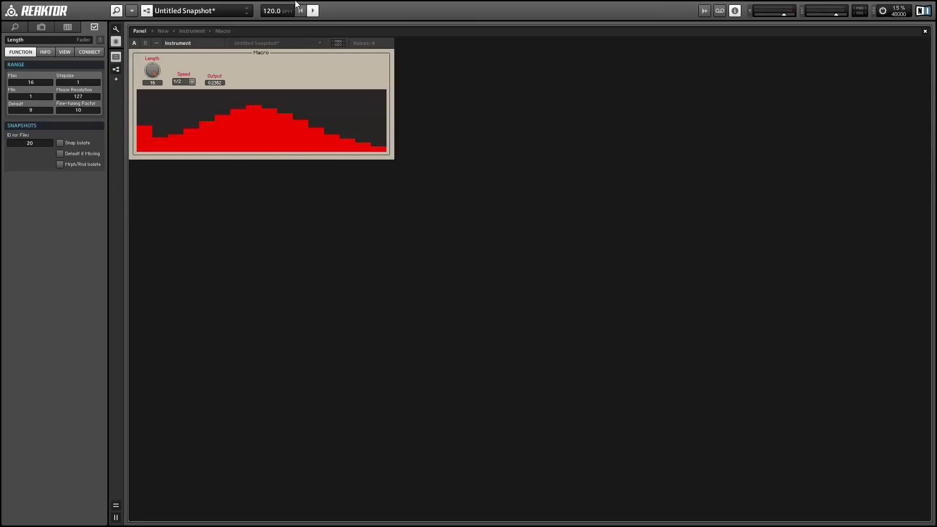